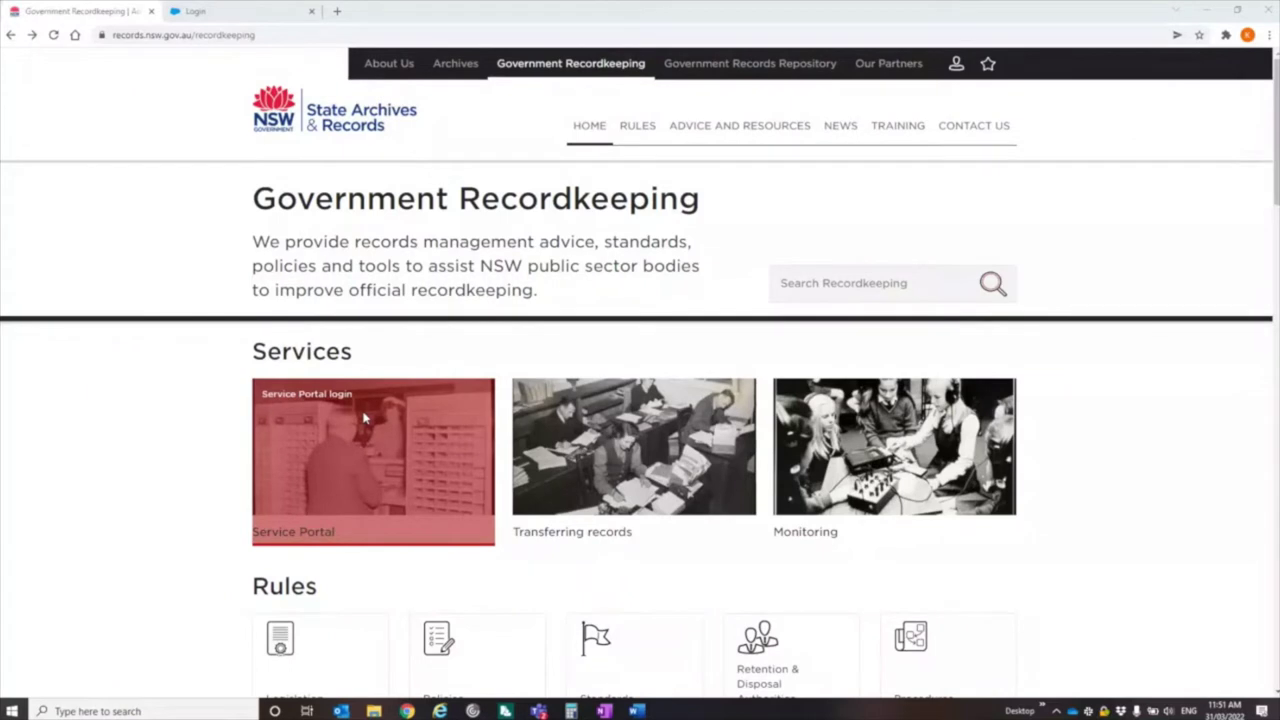
- Open the Service Portal card under Services to reach the portal login page
left_click(365, 418)
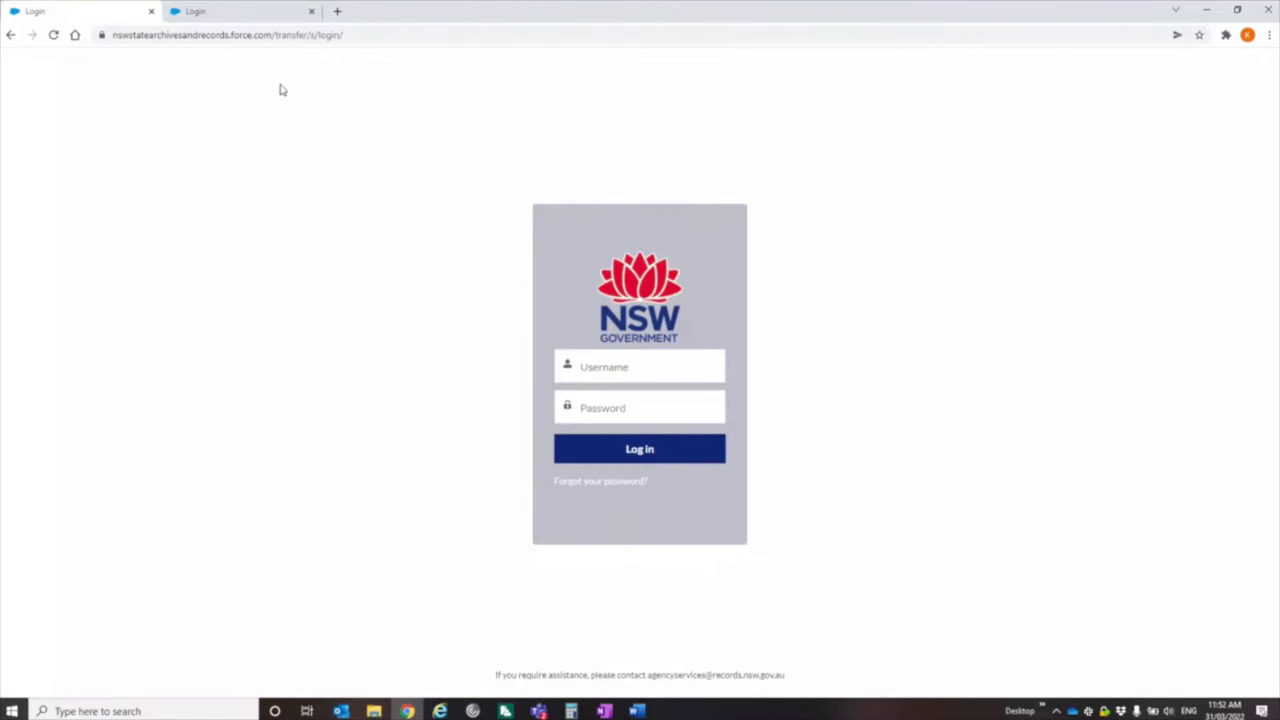
- Close the duplicate Login tab and sign in with the saved username and password
left_click(151, 11)
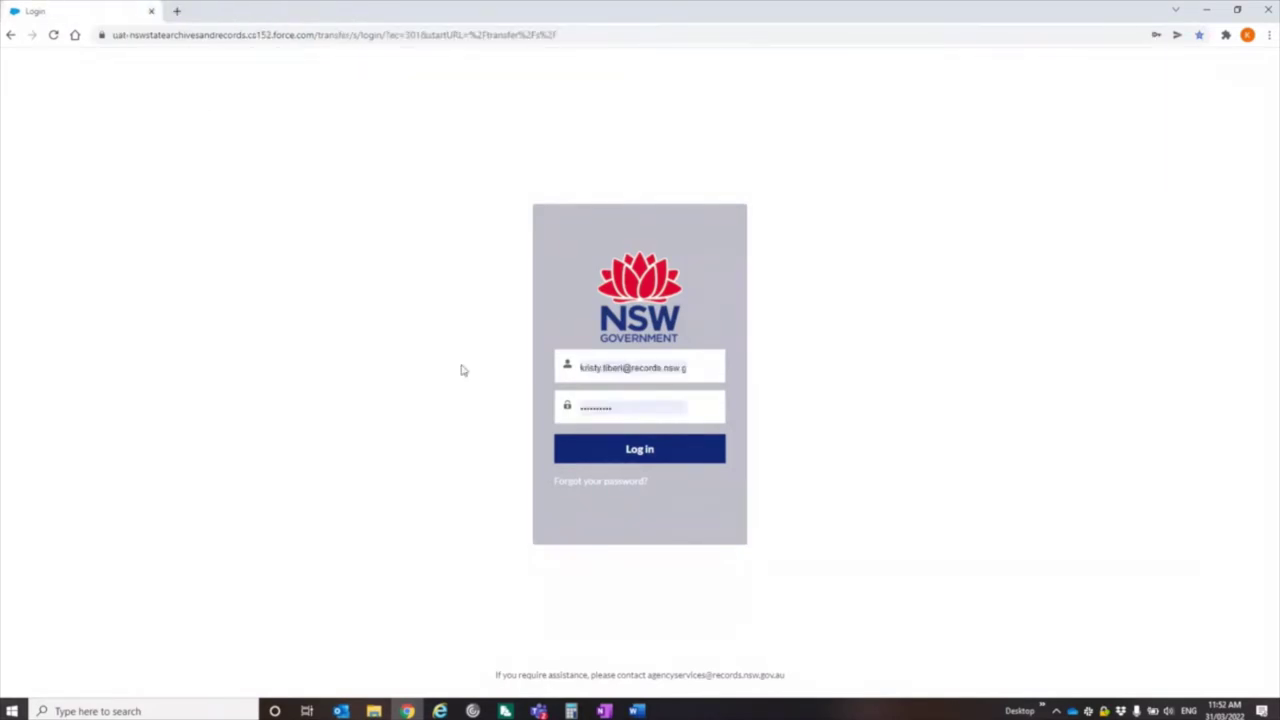
left_click(662, 450)
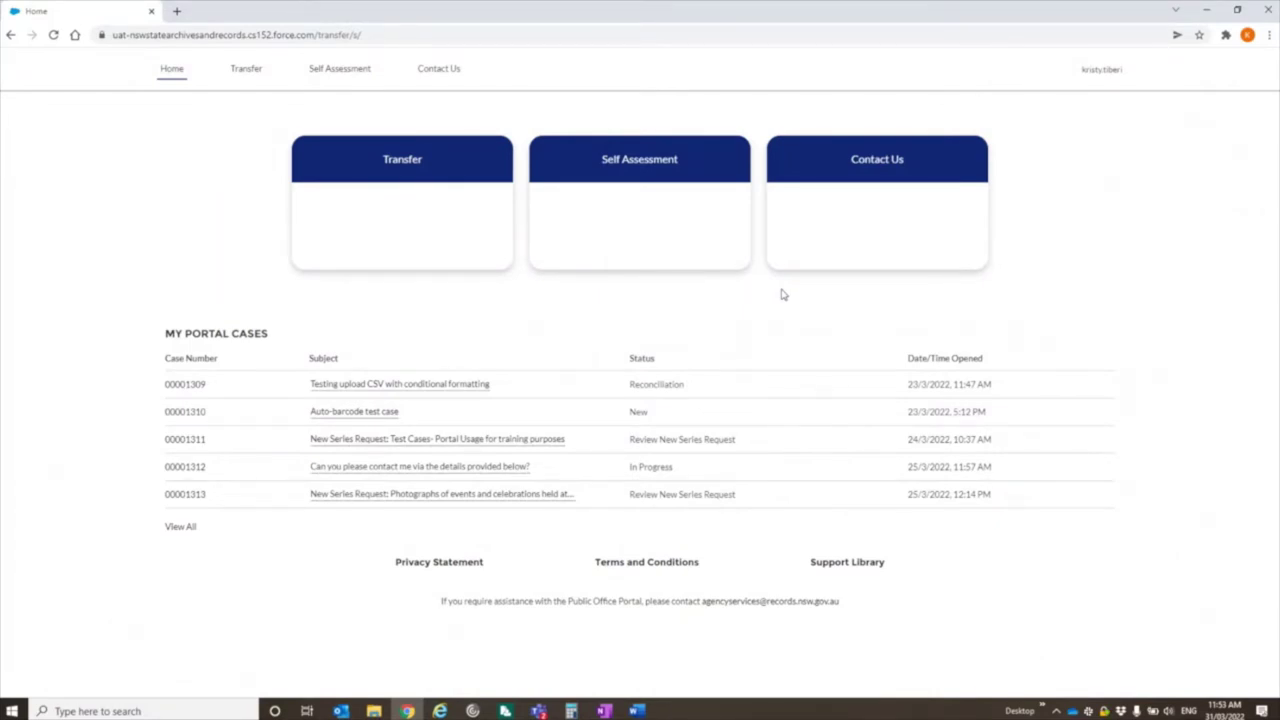
left_click(883, 243)
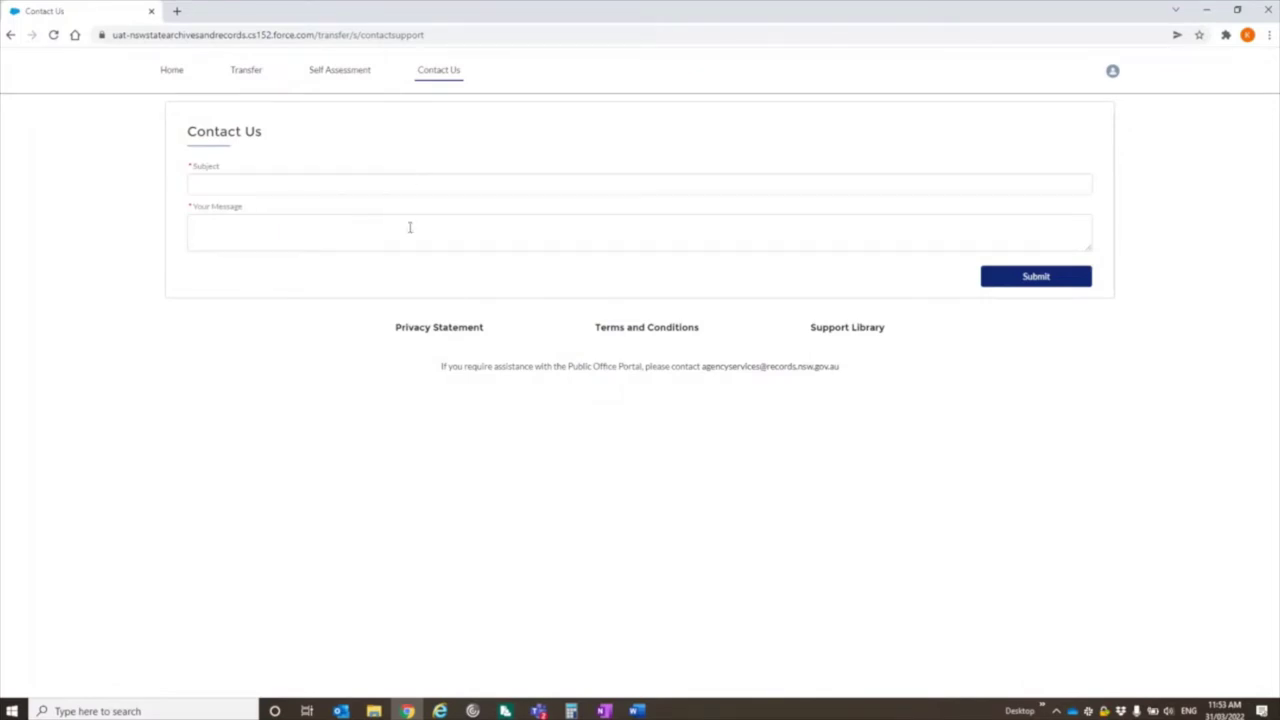
left_click(172, 68)
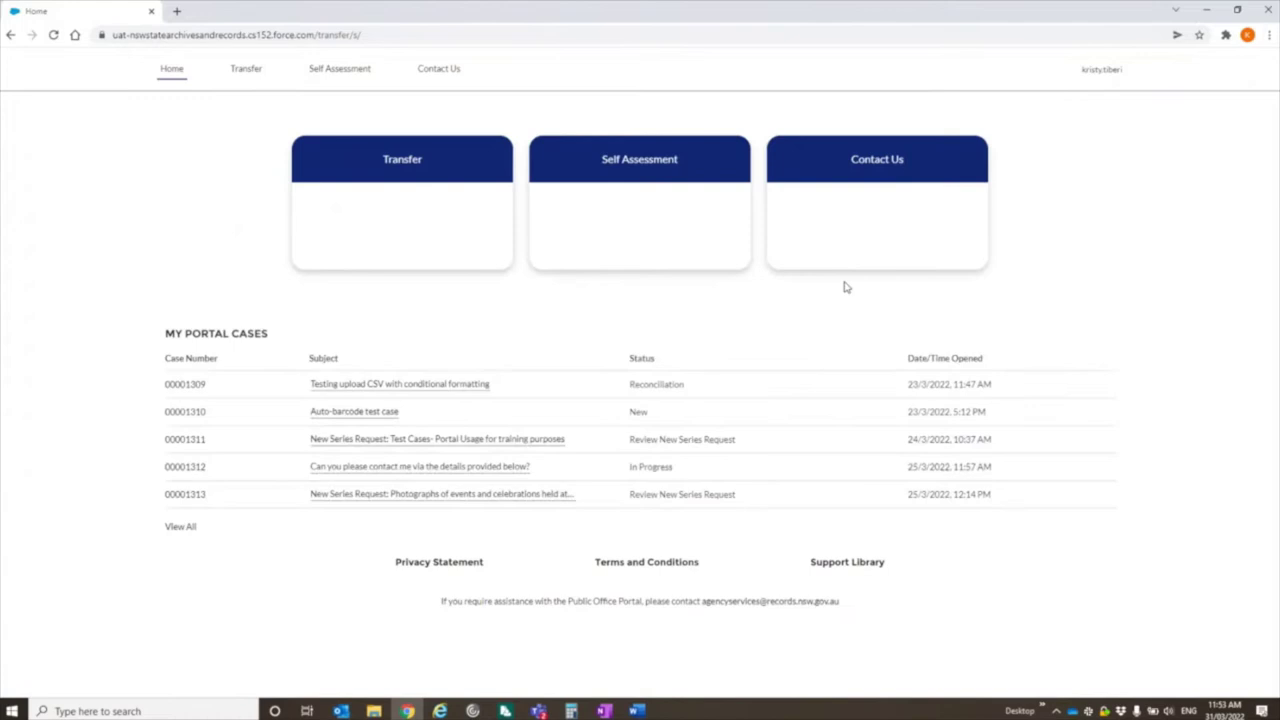
left_click(650, 182)
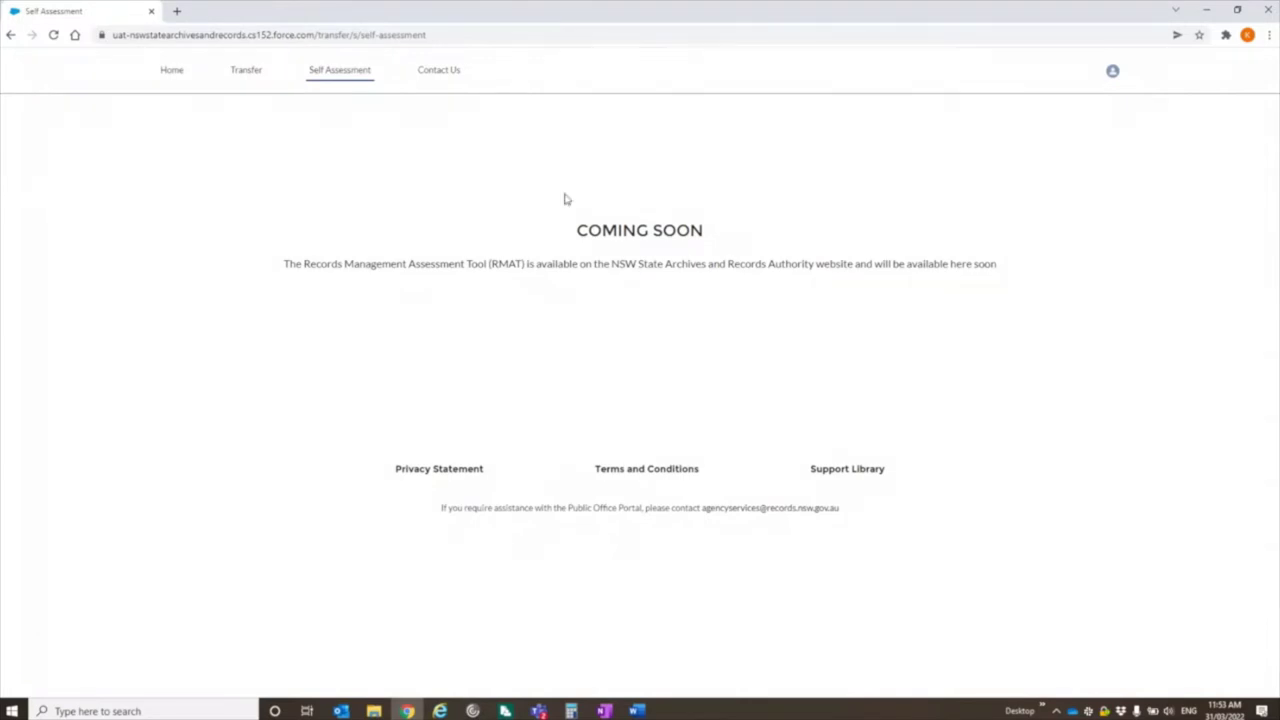
left_click(172, 72)
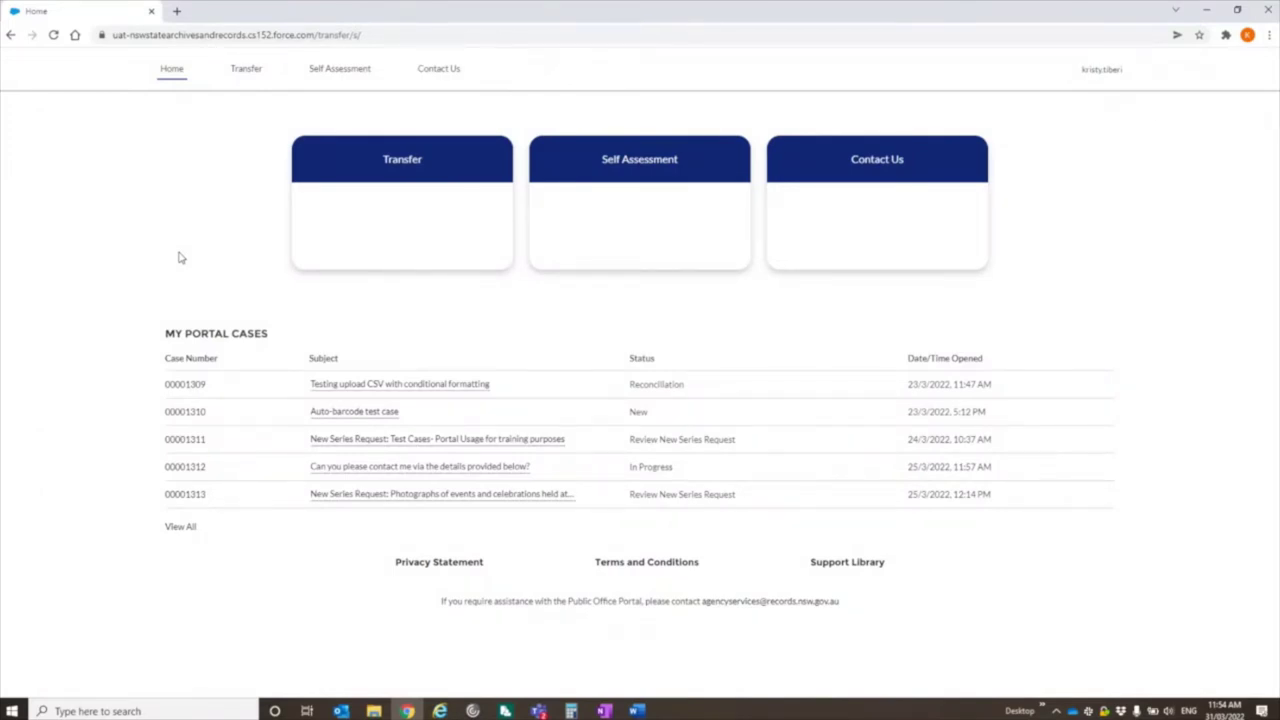
- Go to the Transfer menu and open Series Explorer, which lists 14 series
left_click(401, 162)
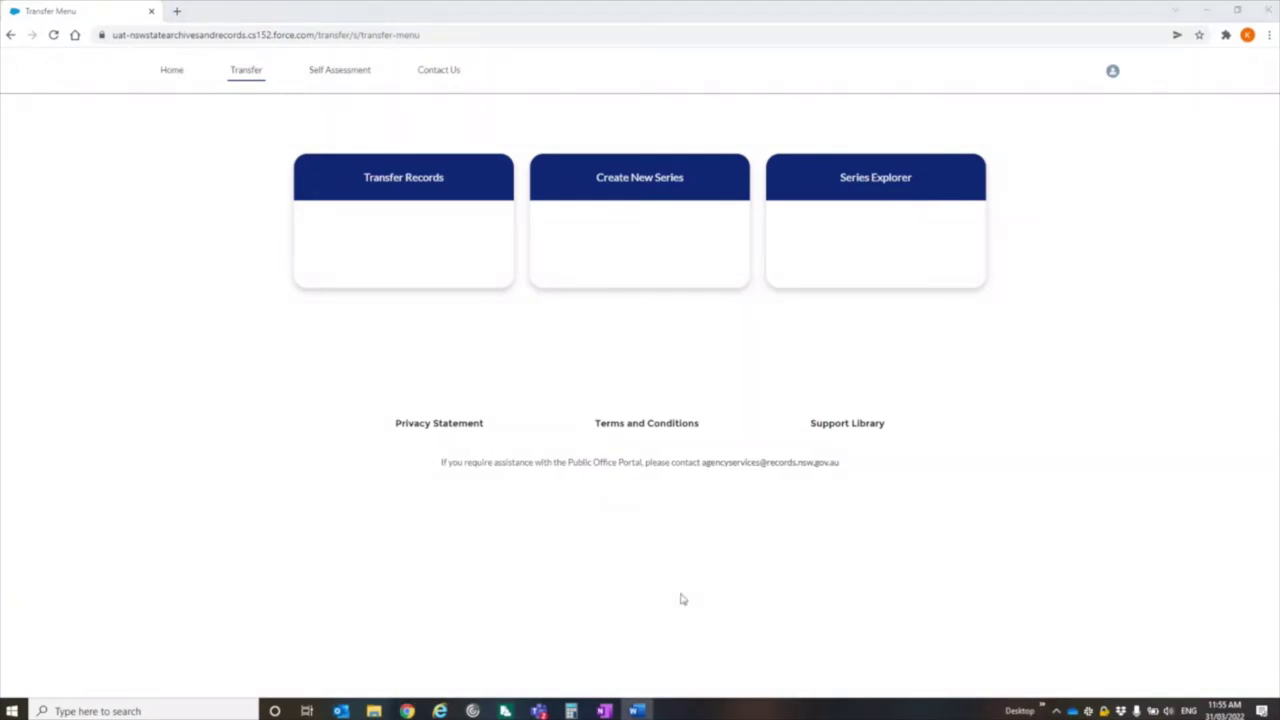
left_click(855, 205)
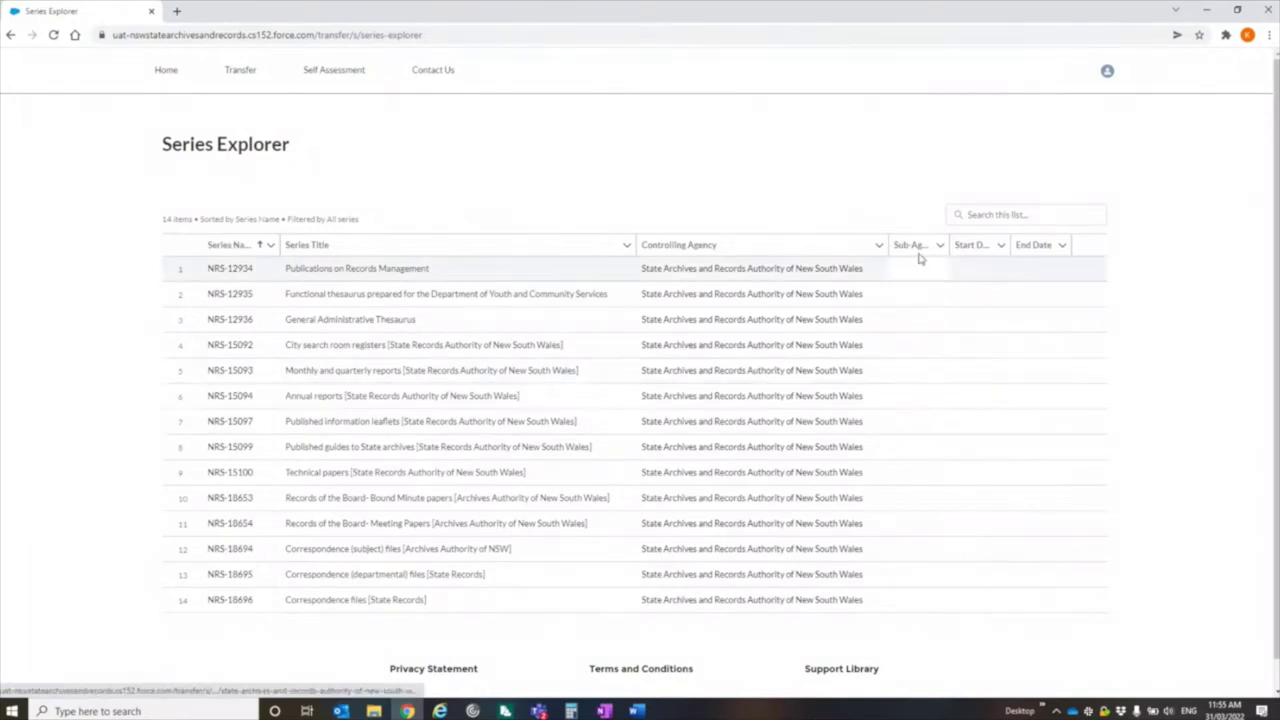
- Search the series list for 15100, then clear the search
left_click(961, 215)
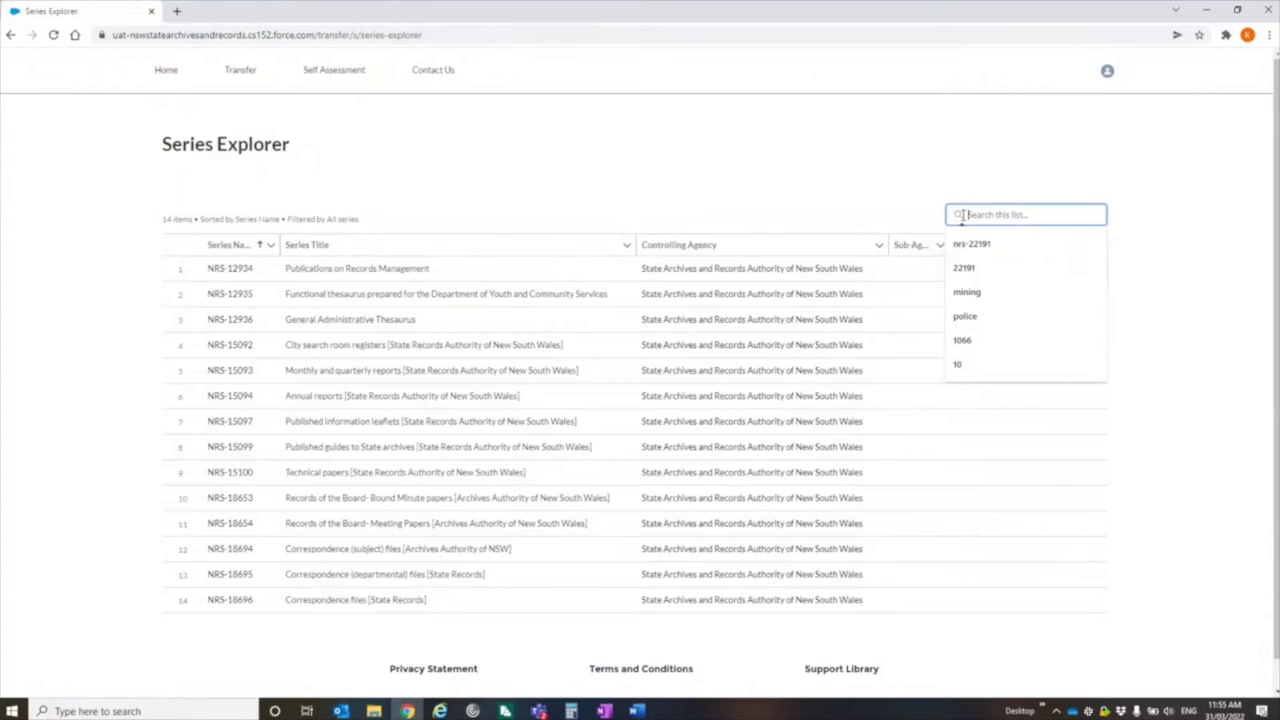
type("15100")
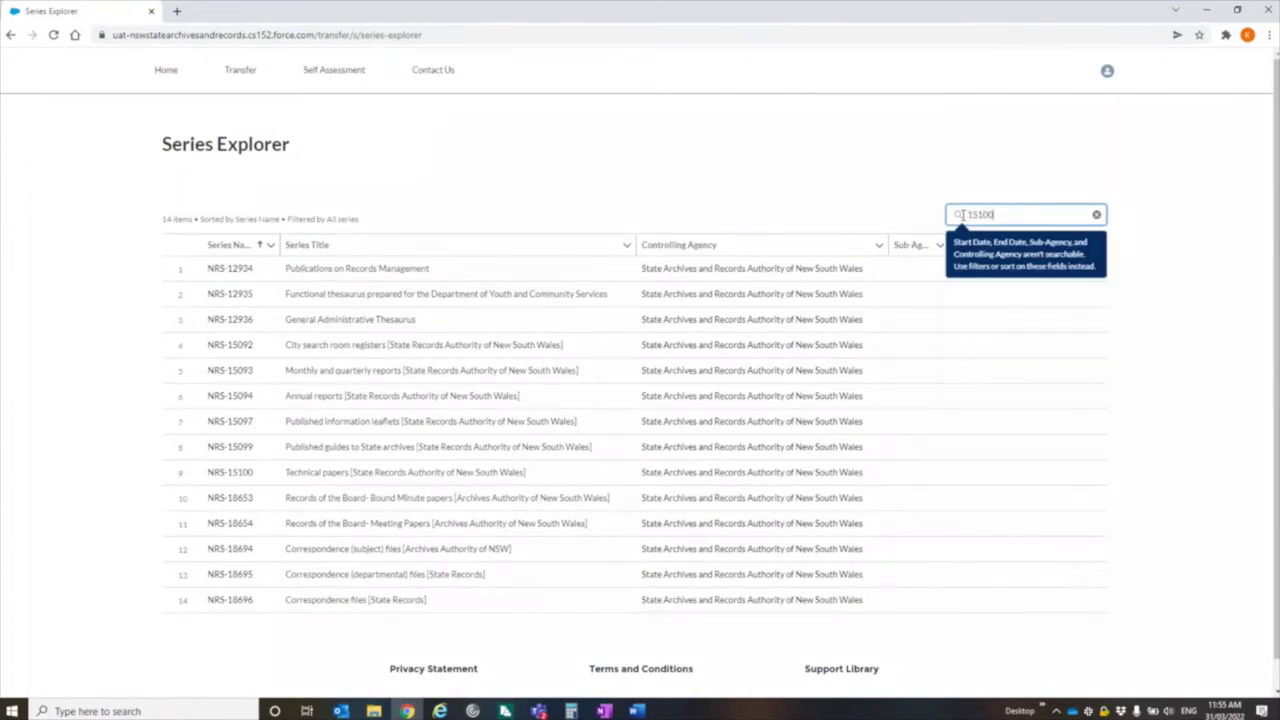
key("Return")
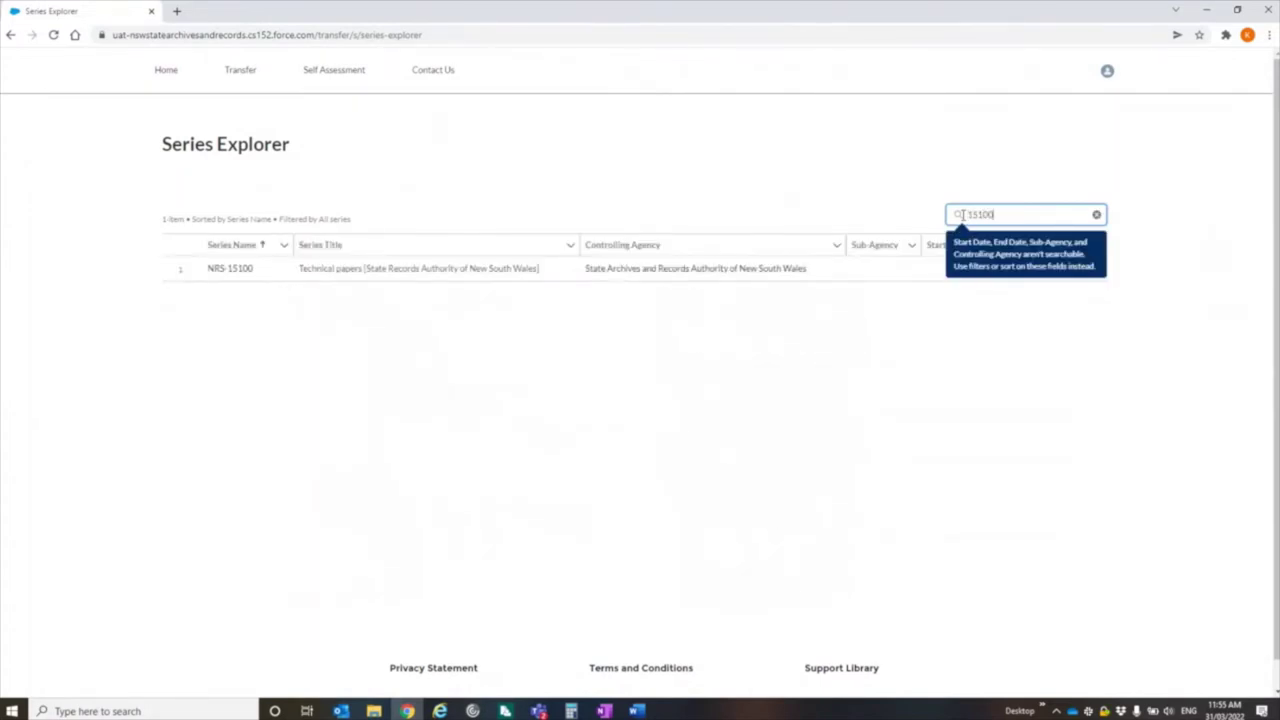
left_click(1096, 215)
- Filter the series list by 'thesaurus' to show NRS-12935 and NRS-12936, then clear the box
left_click(1020, 215)
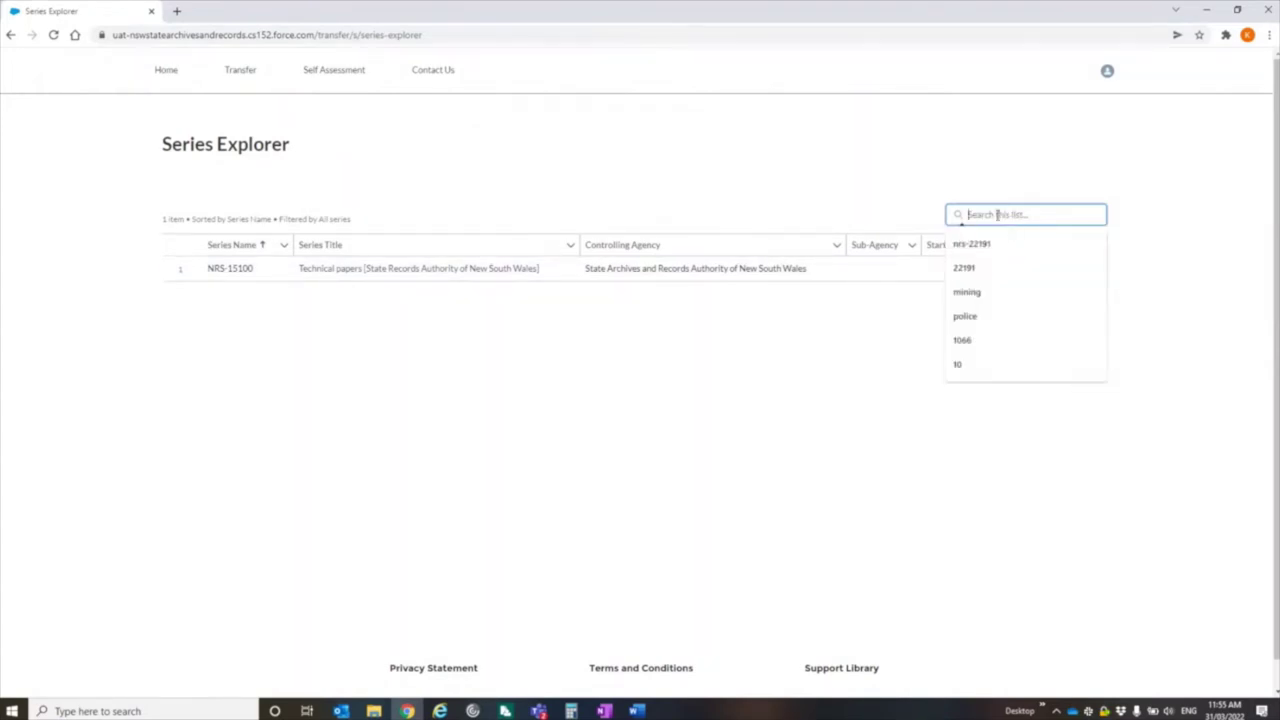
type("the")
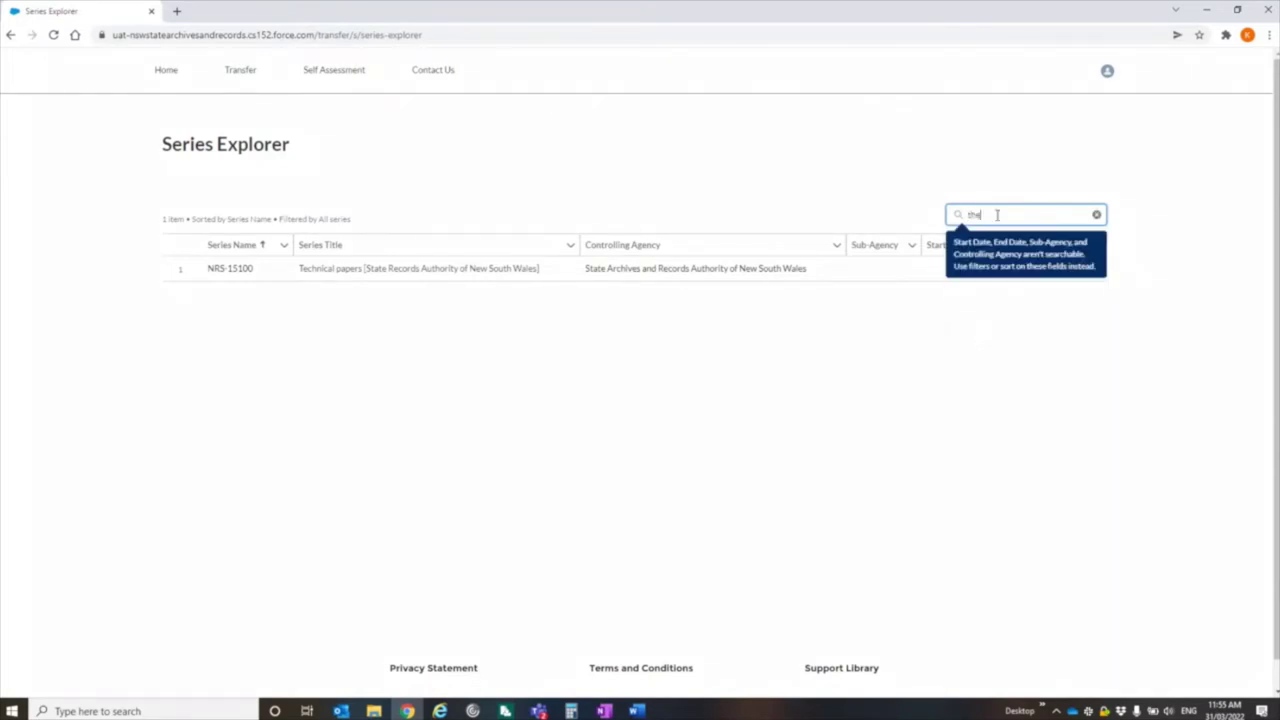
type("saurus")
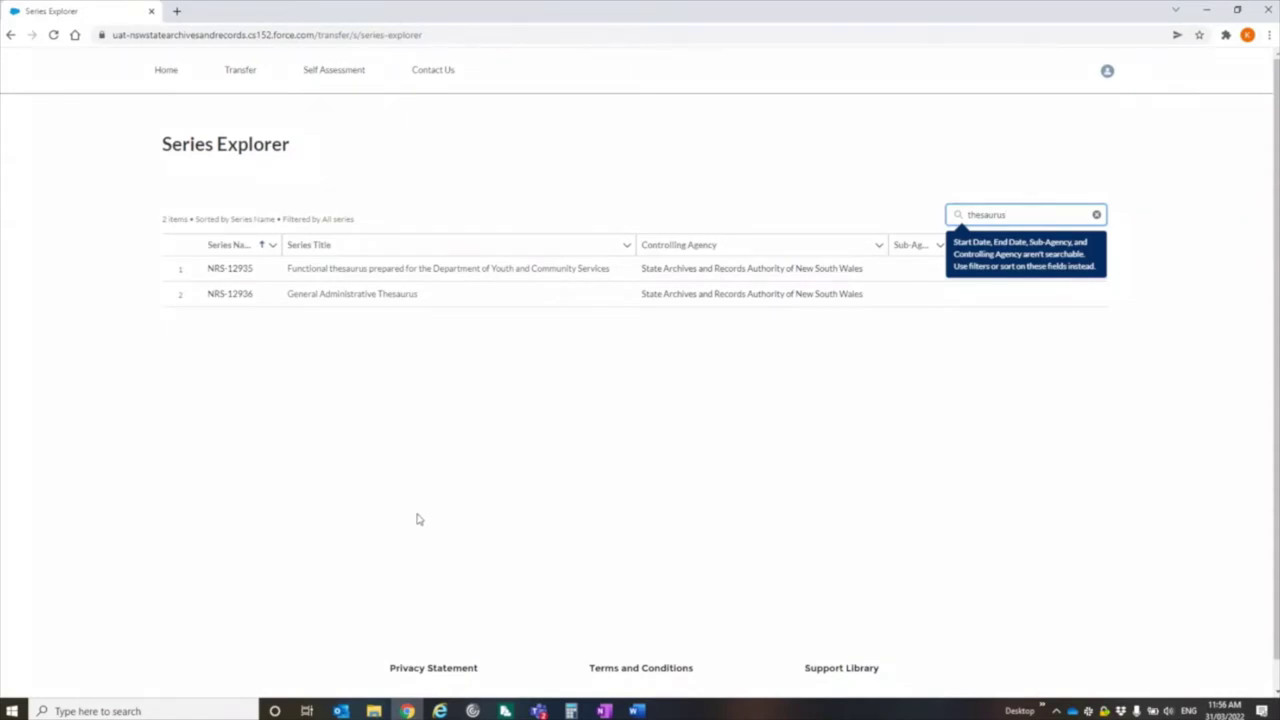
left_click(1096, 214)
- Return to the Transfer menu and start a blank Create New Series form
left_click(244, 74)
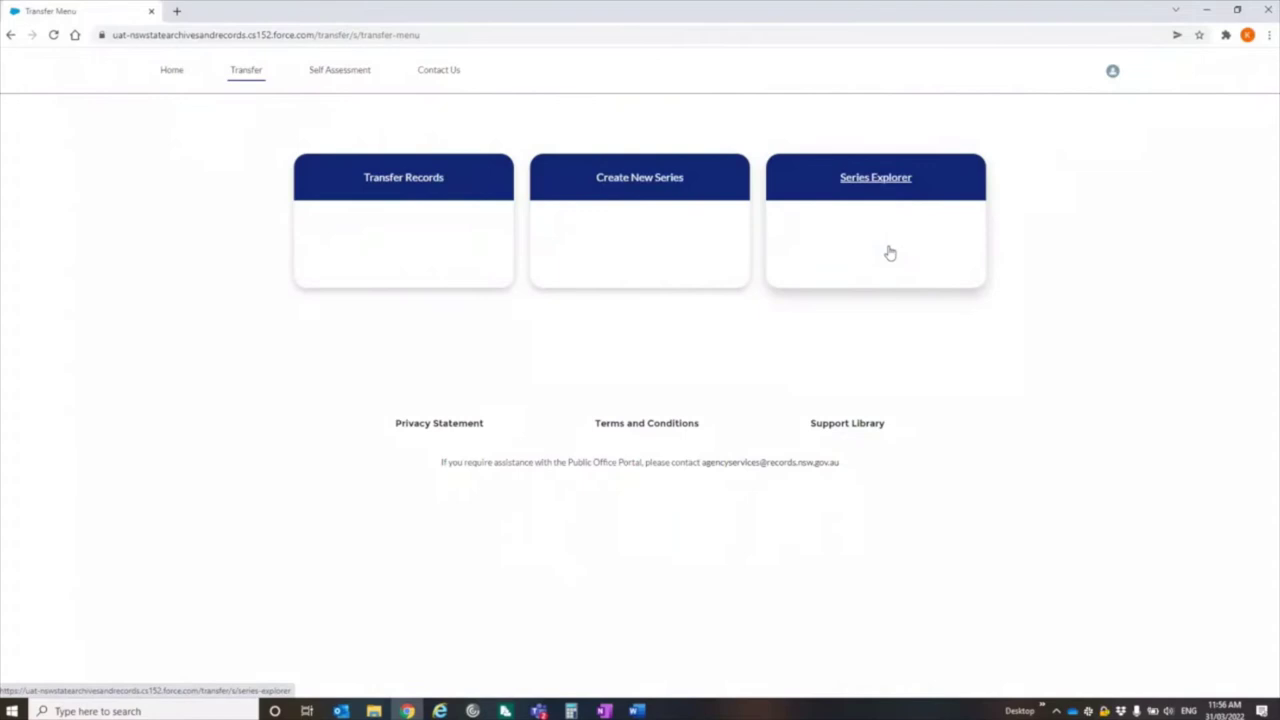
left_click(610, 177)
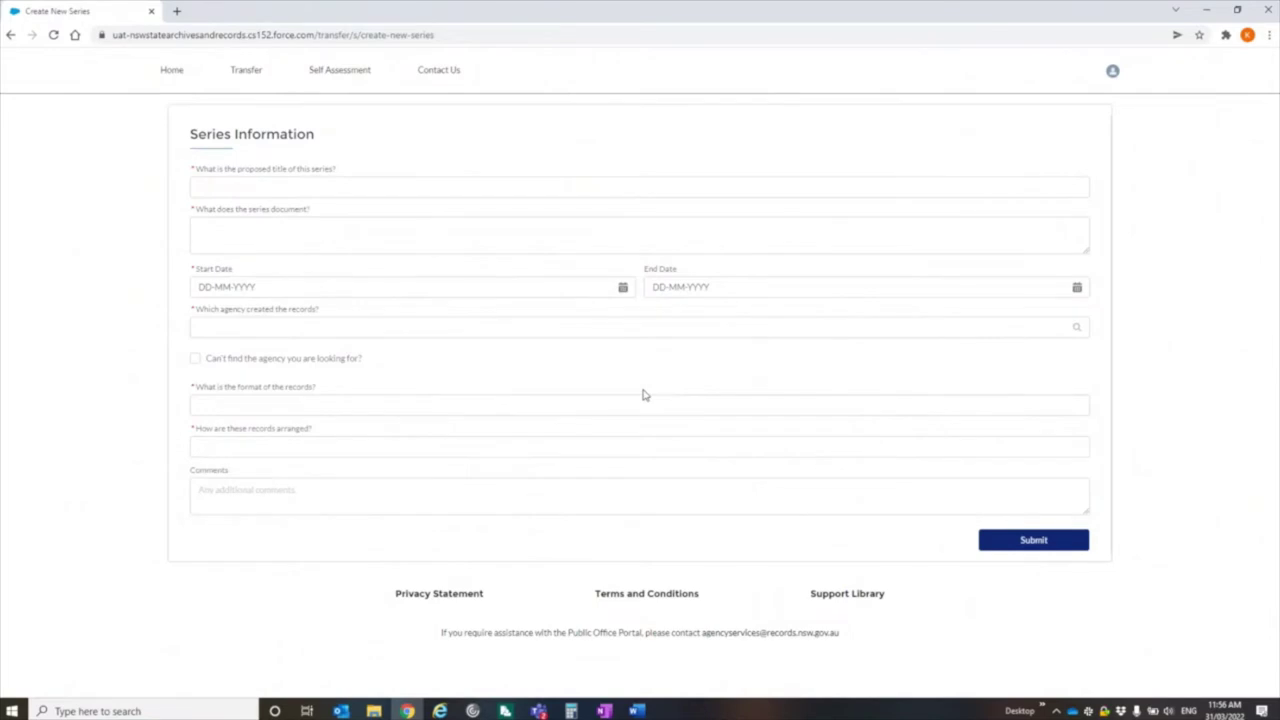
- Paste the proposed series title and description from the source document into the form
key("alt+Tab")
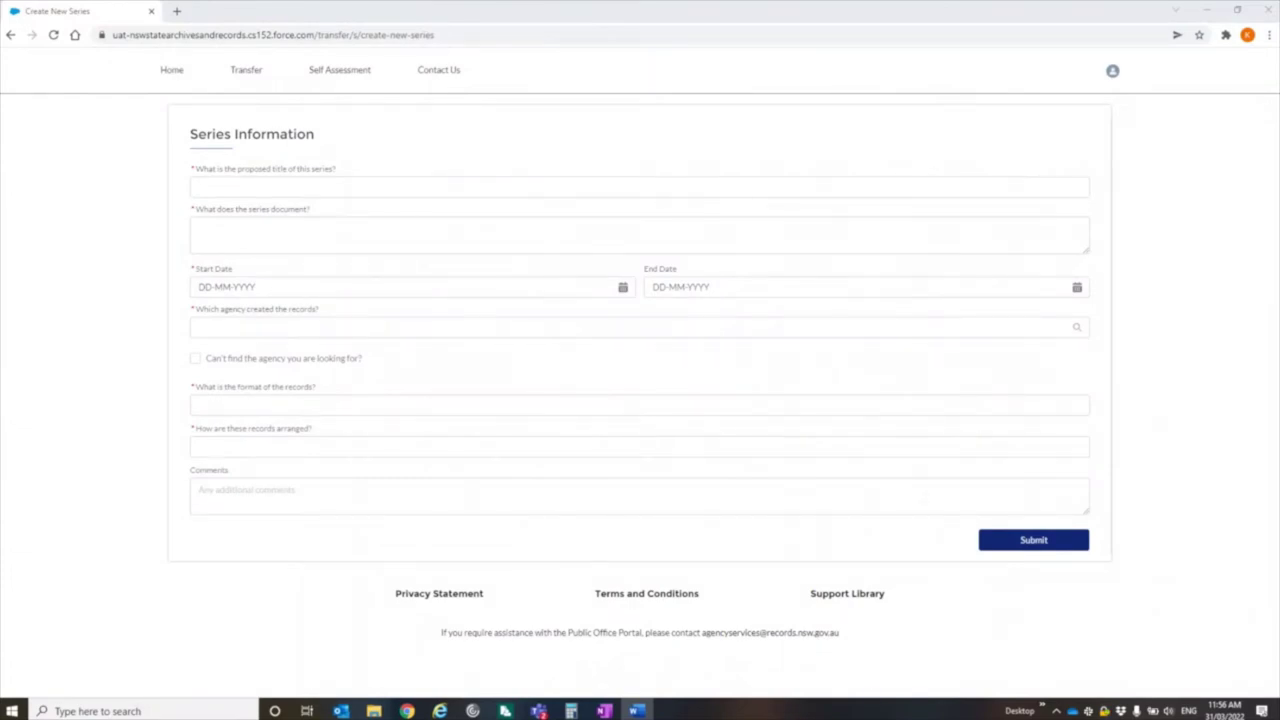
left_click(237, 187)
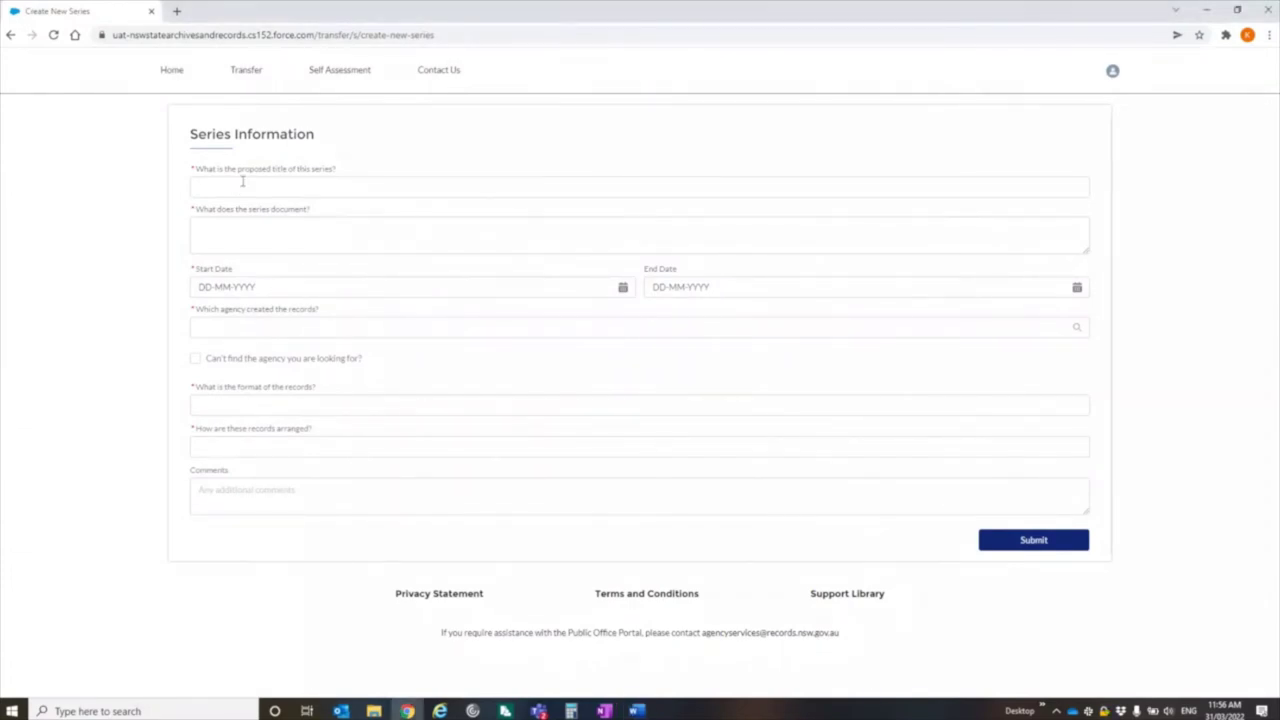
right_click(237, 187)
left_click(269, 288)
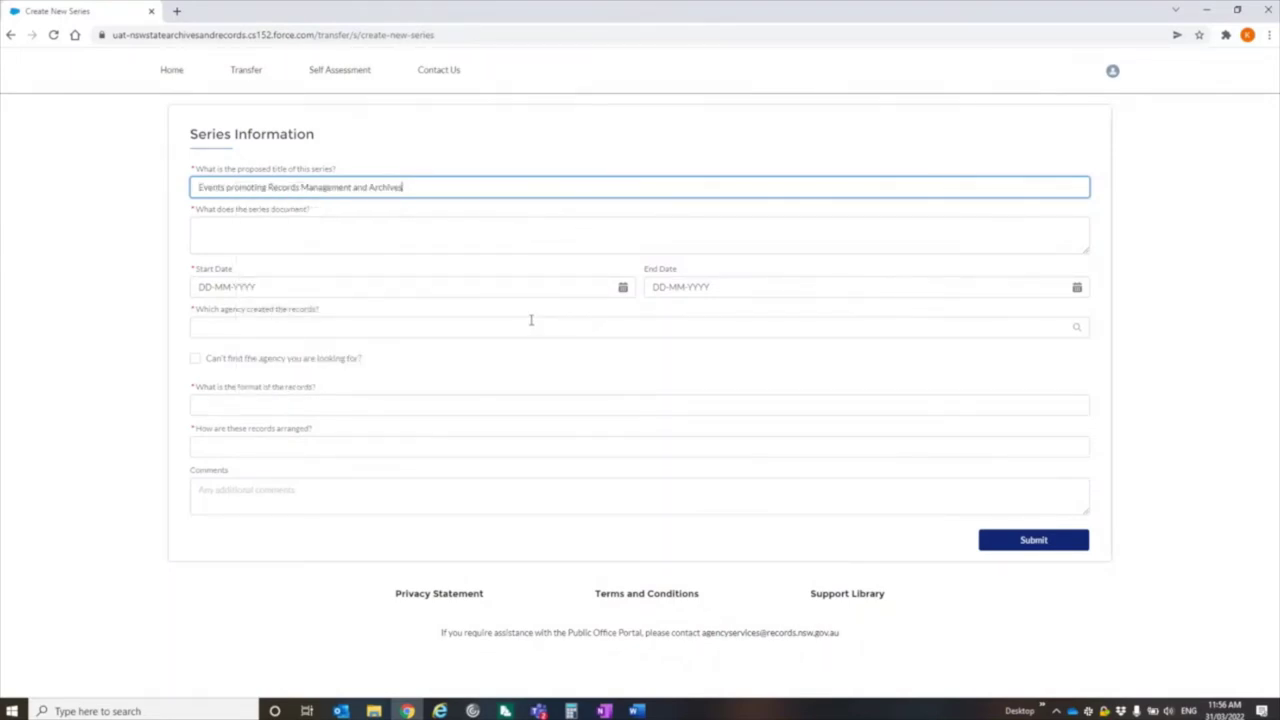
key("alt+Tab")
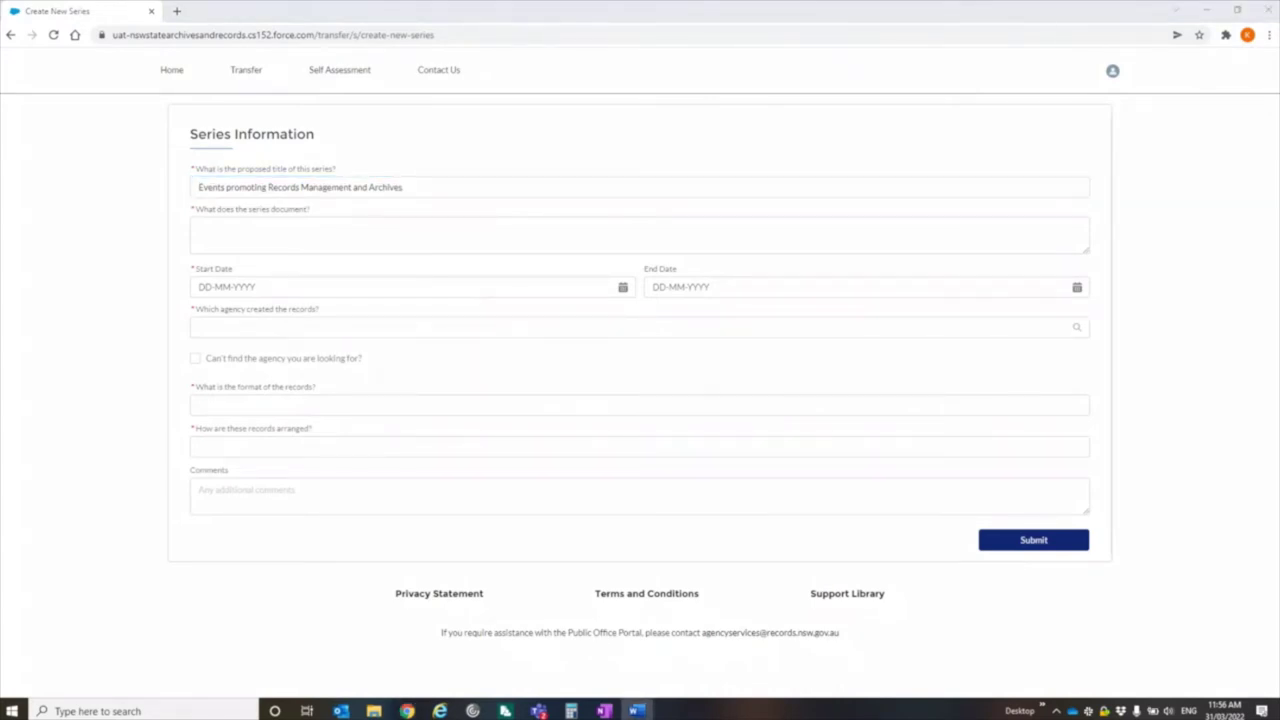
left_click(200, 234)
right_click(198, 232)
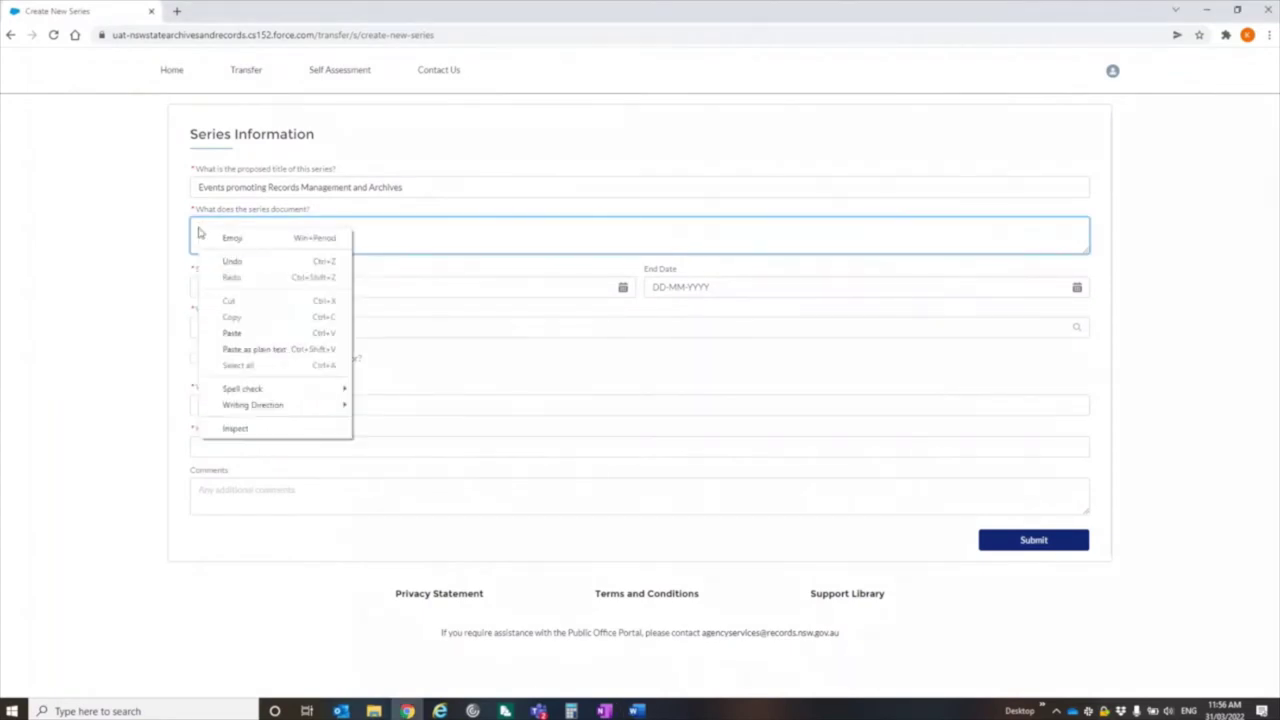
left_click(228, 333)
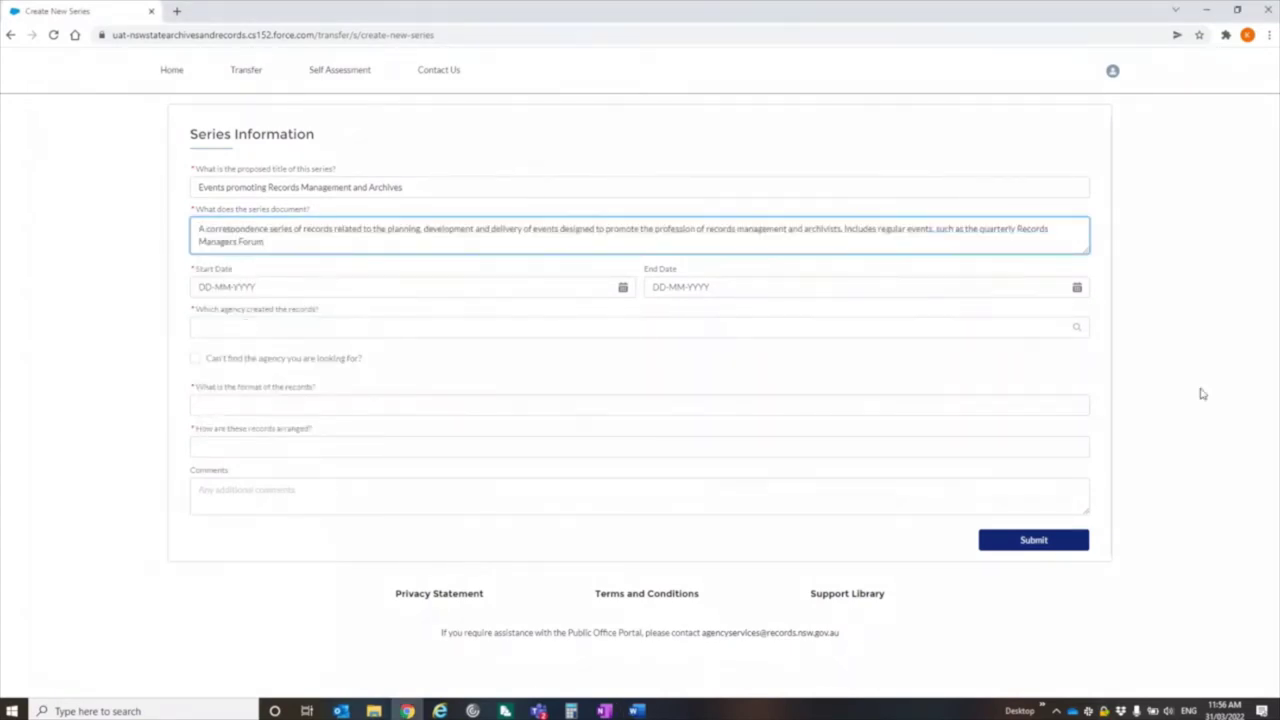
- Set start date 13-04-2014 and enter 'Records Management Office' as an unlisted creating agency
left_click(270, 289)
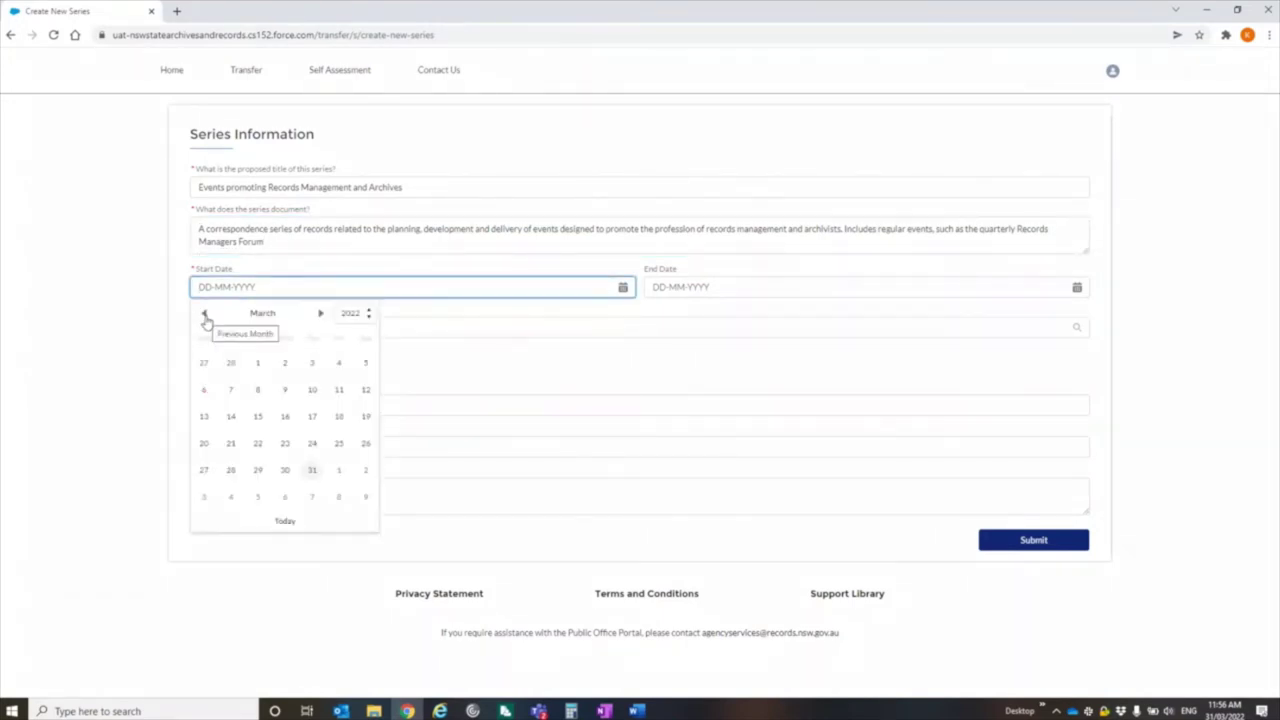
type("13-04")
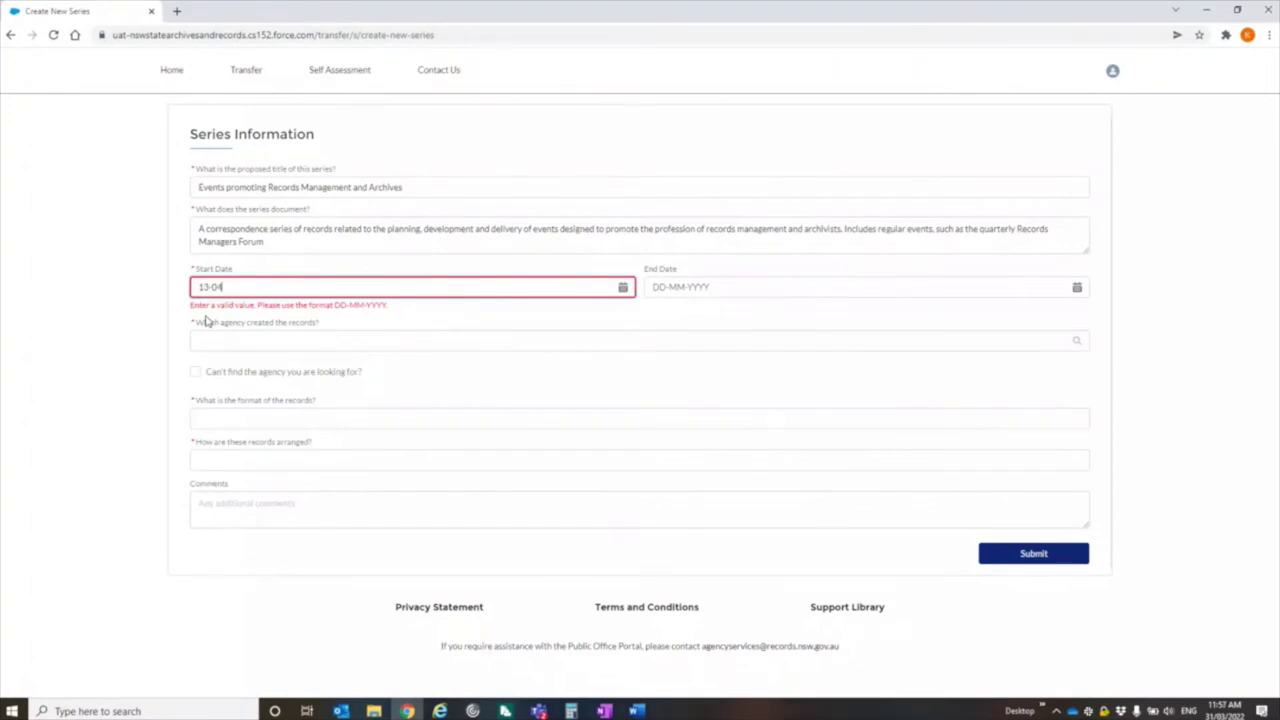
type("-20")
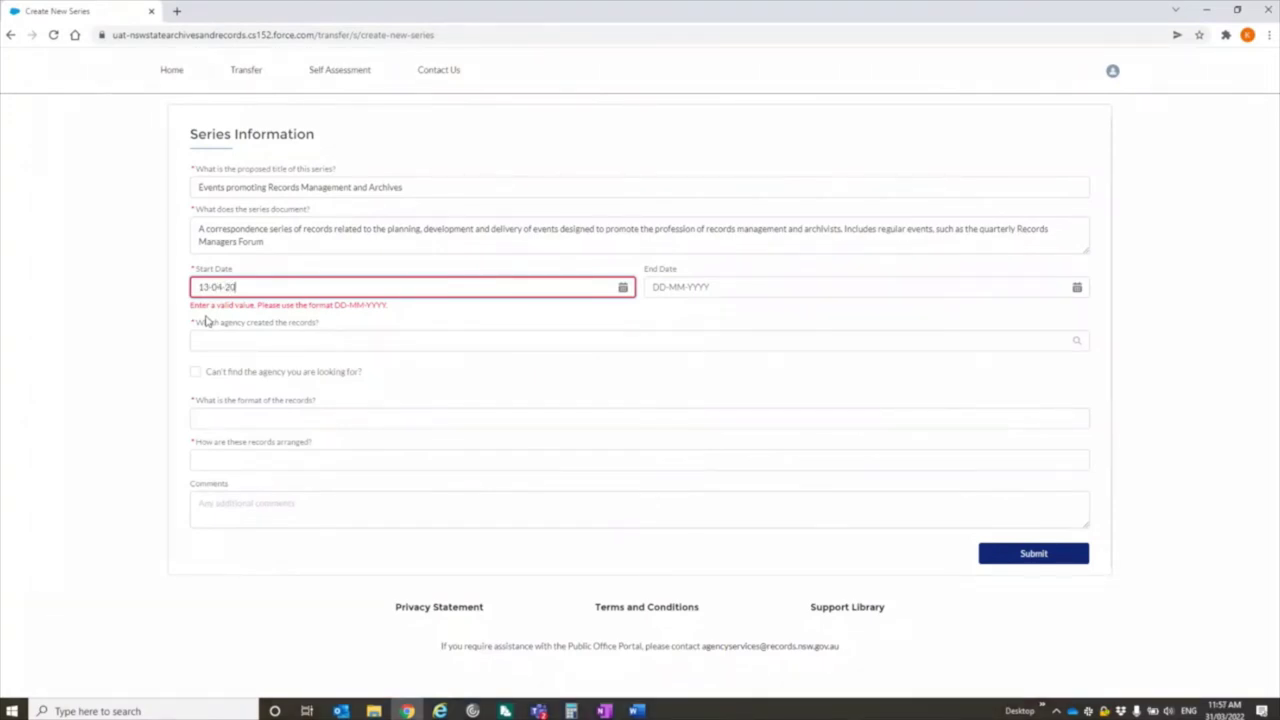
type("14")
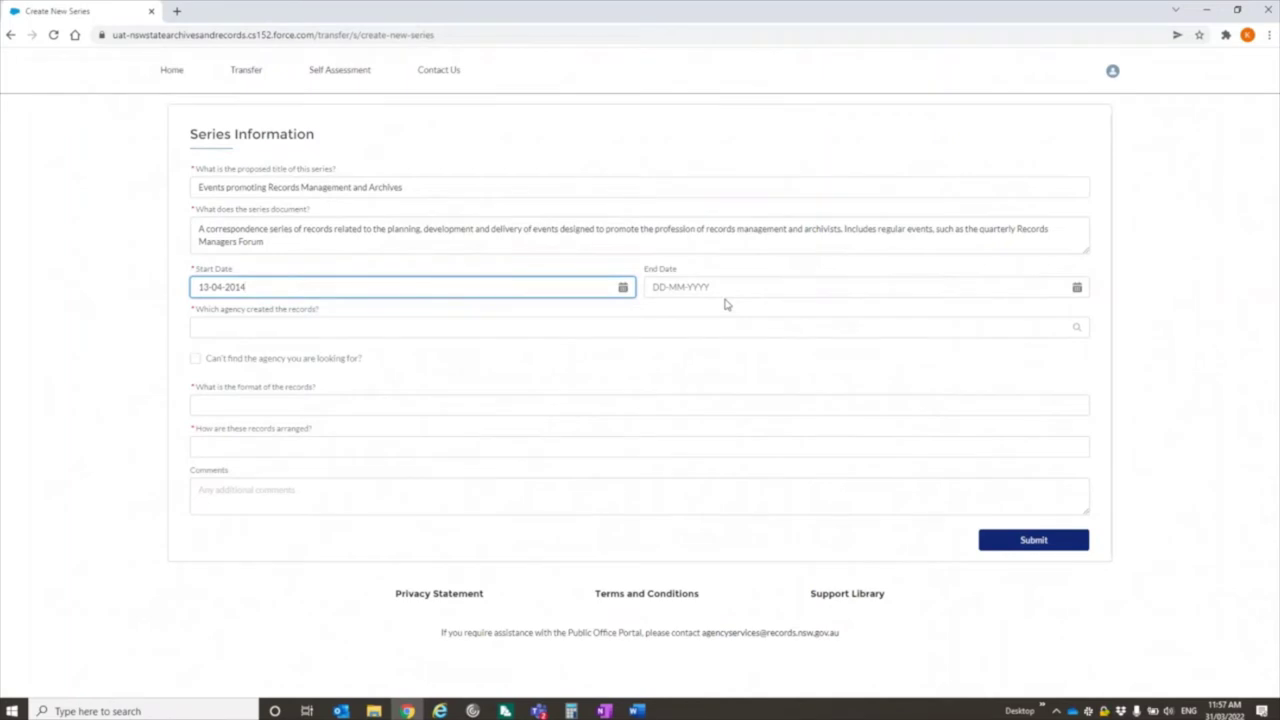
left_click(317, 327)
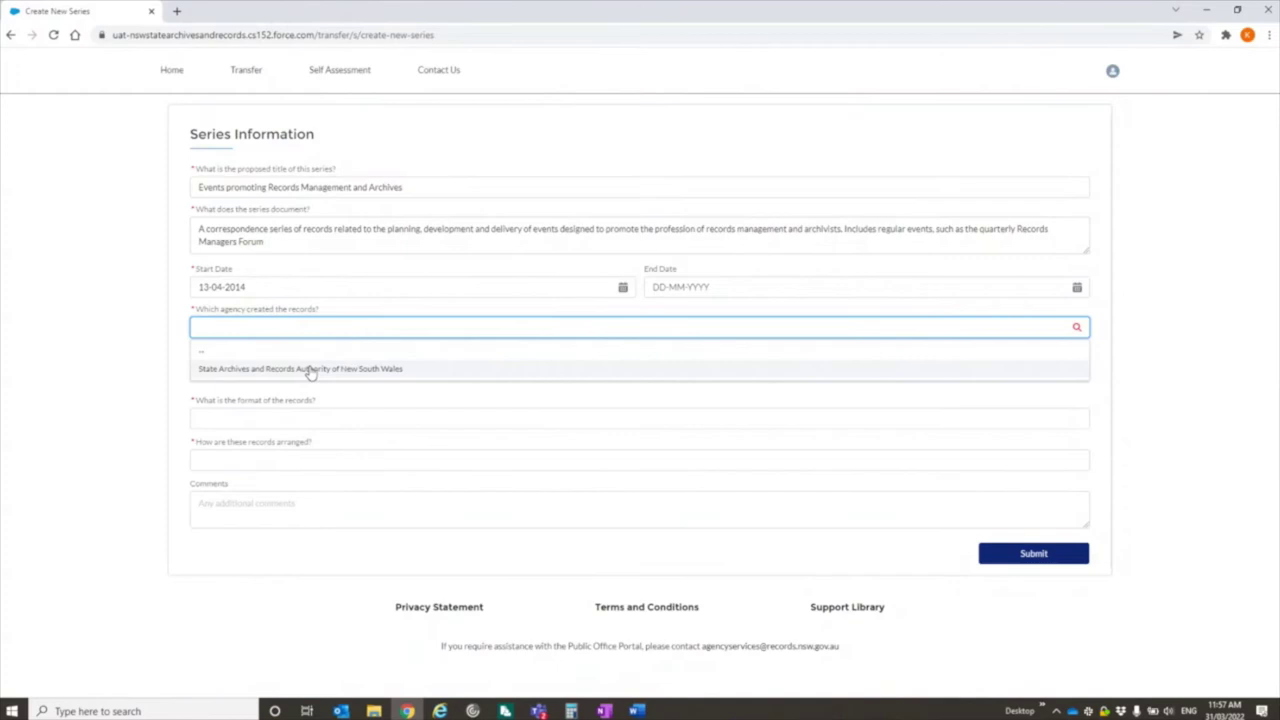
left_click(310, 369)
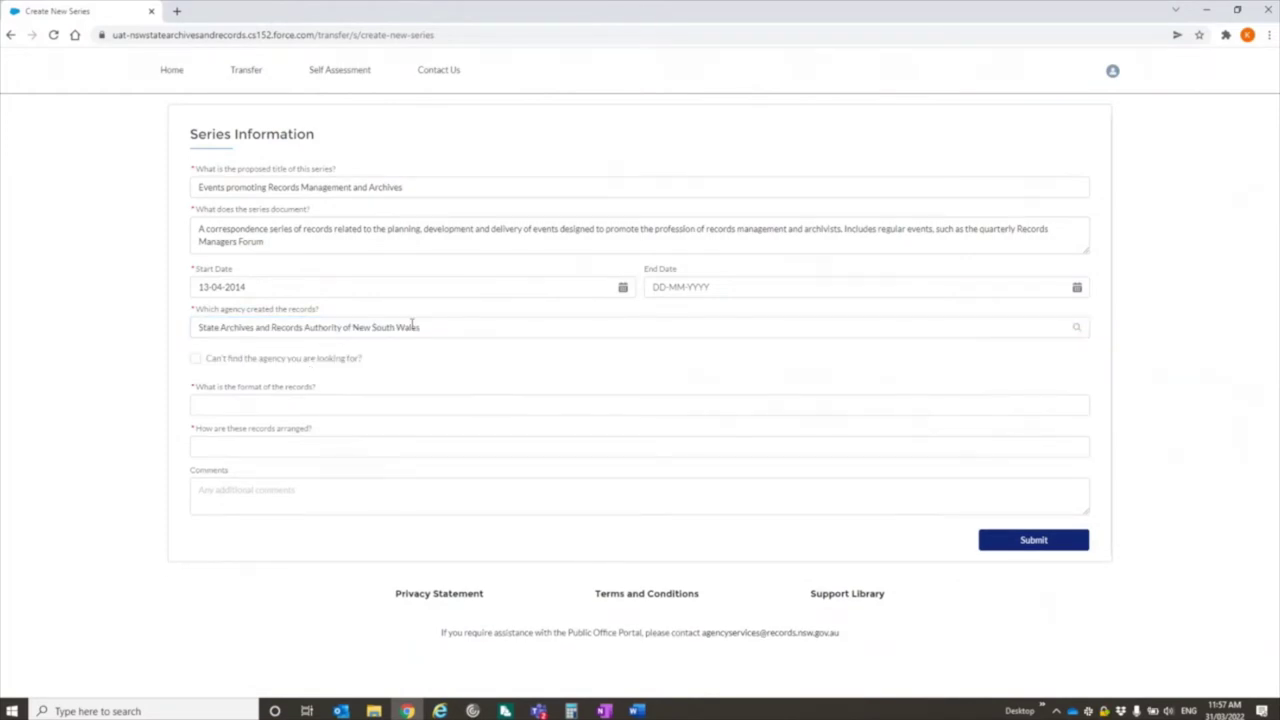
left_click(196, 359)
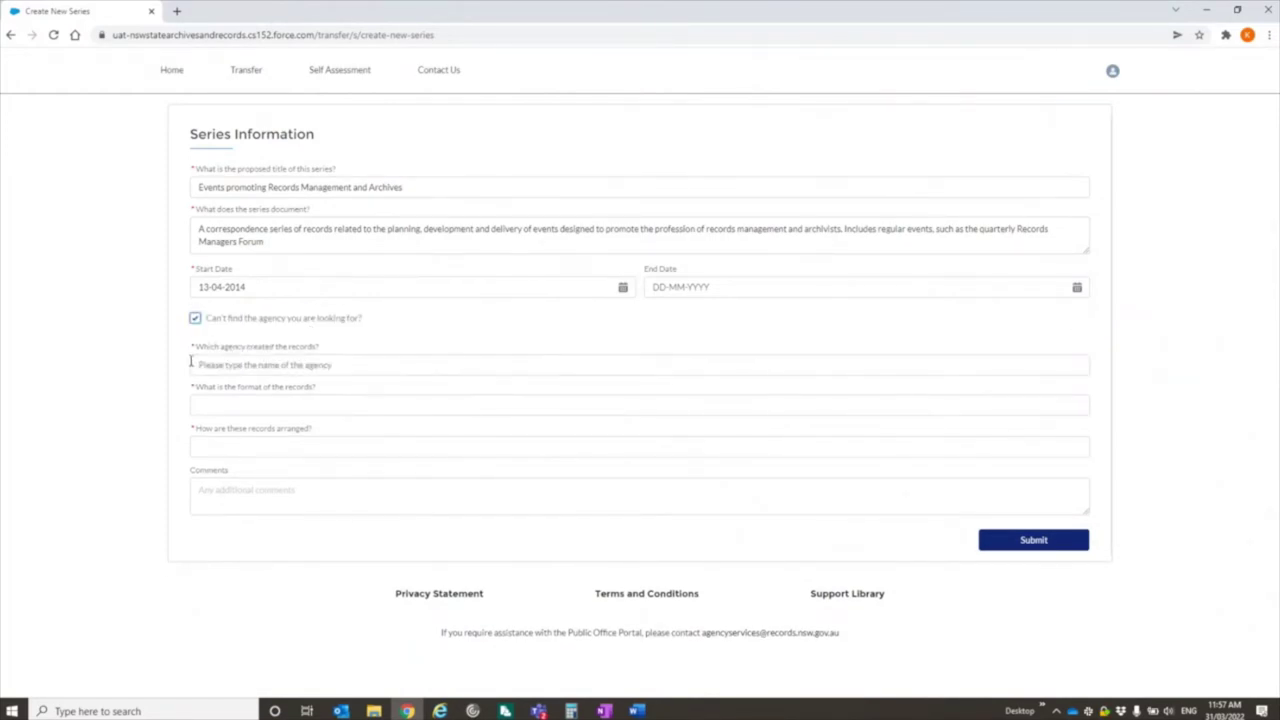
left_click(238, 364)
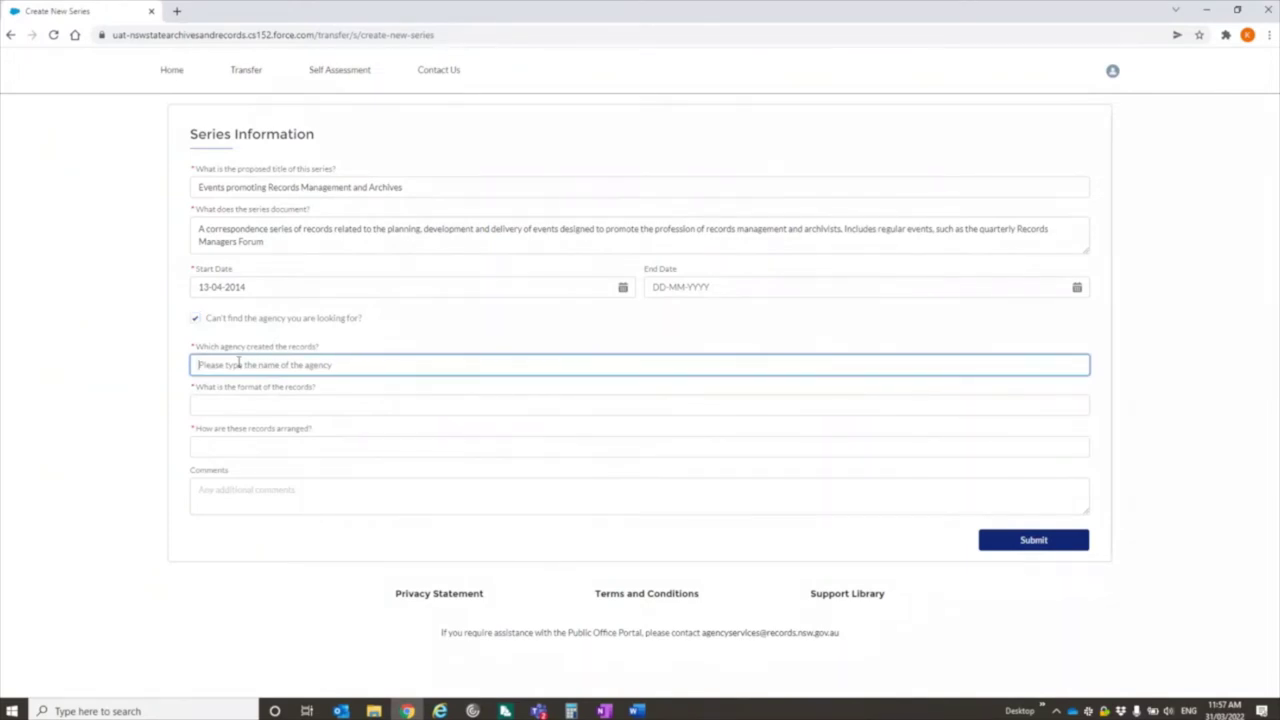
type("Records Management Office")
- Choose Paper format and Alphanumeric arrangement, and add a comment about audio-visual recordings and photographs
left_click(286, 412)
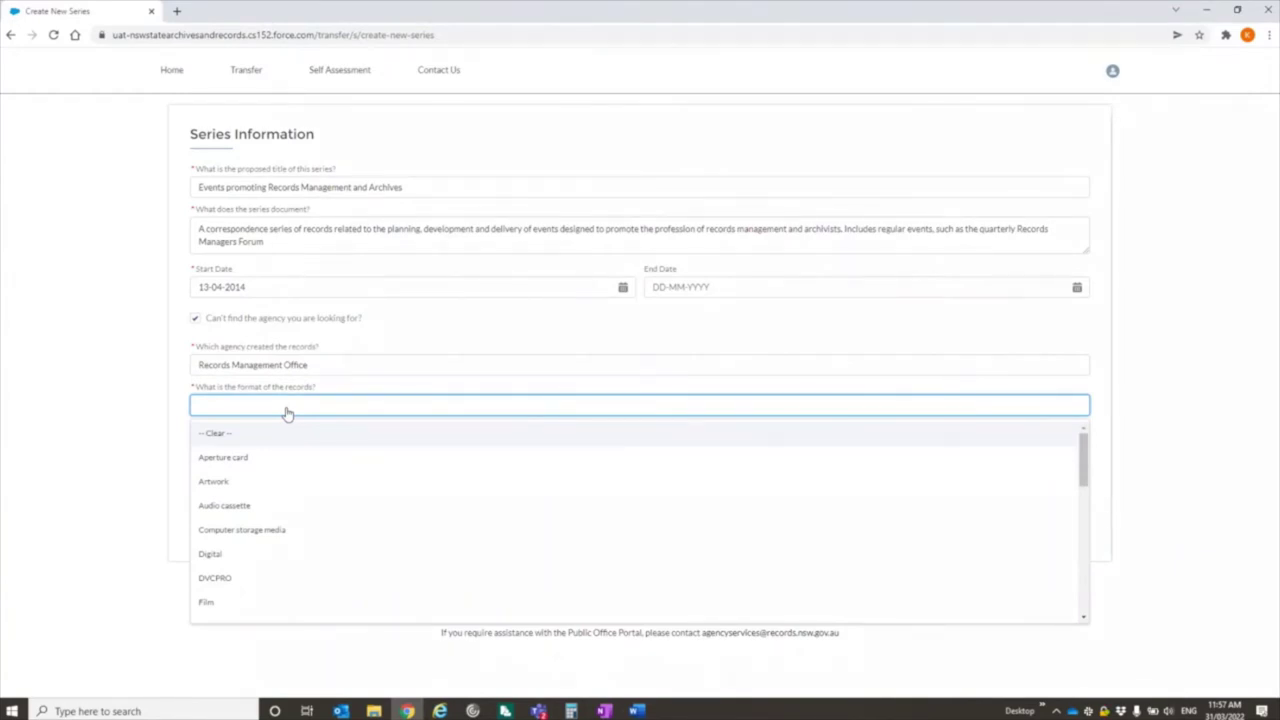
scroll(240, 550, "down", 3)
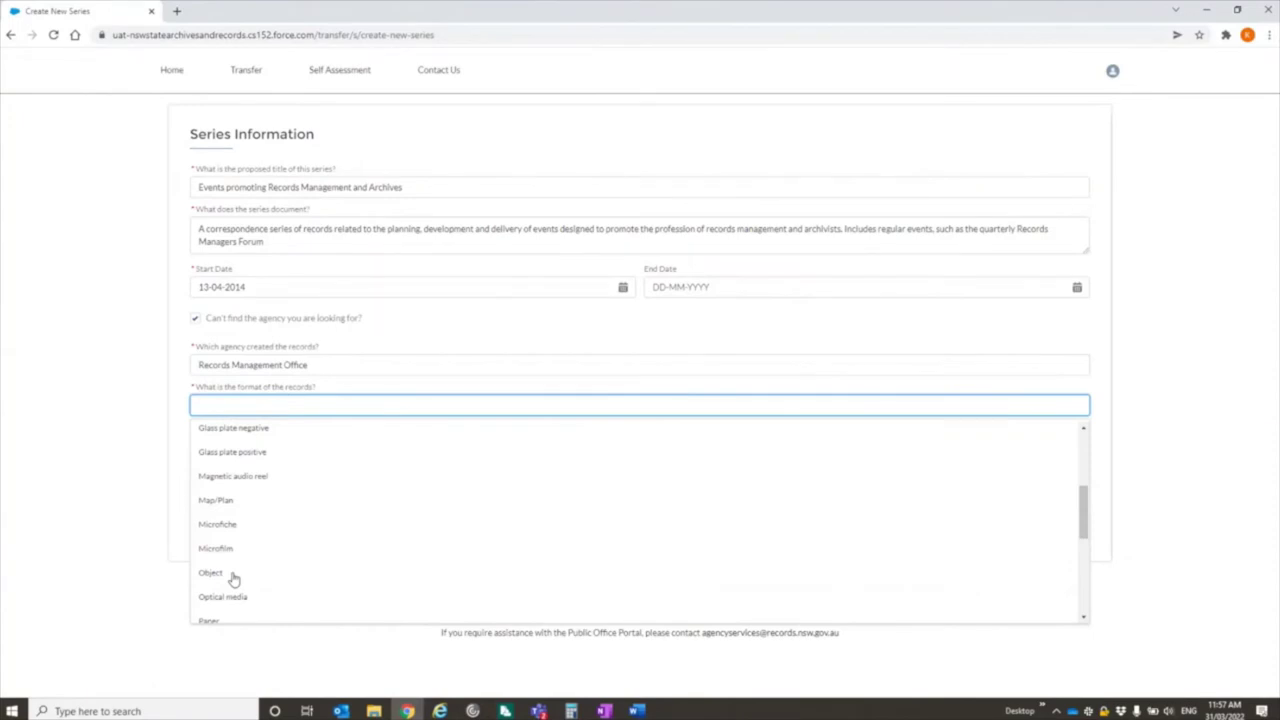
left_click(212, 619)
left_click(298, 450)
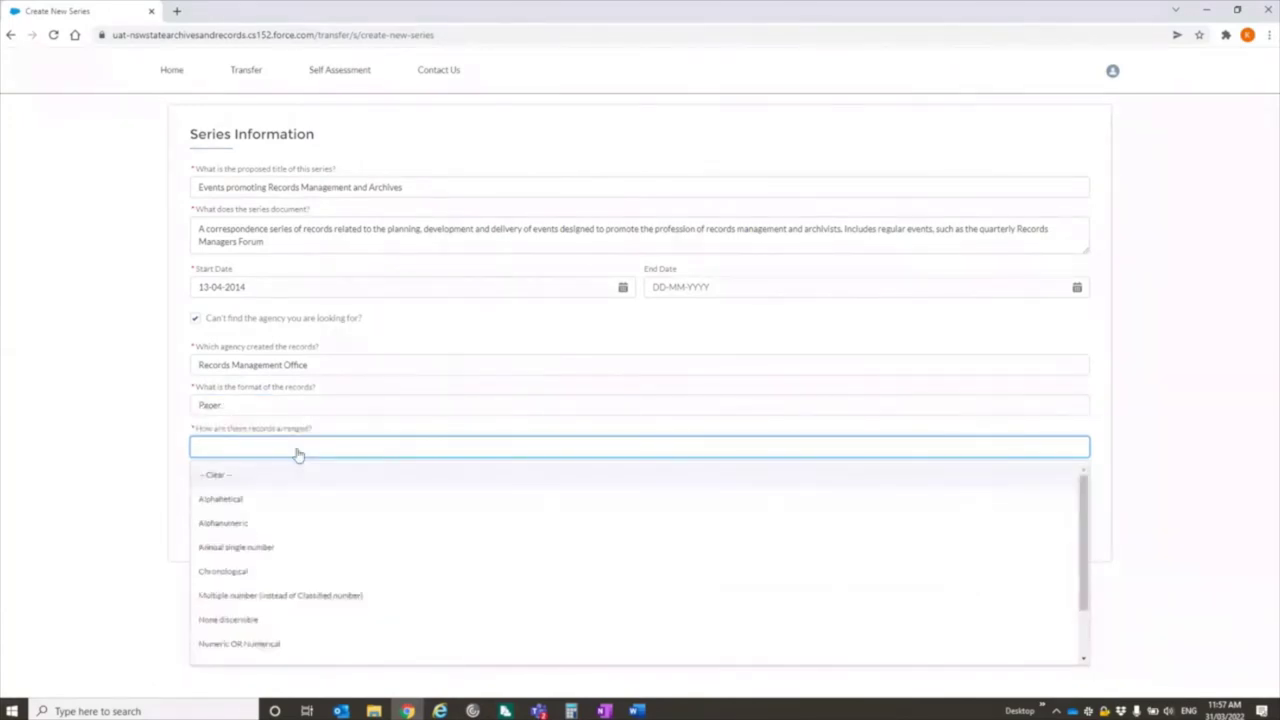
left_click(226, 524)
left_click(257, 501)
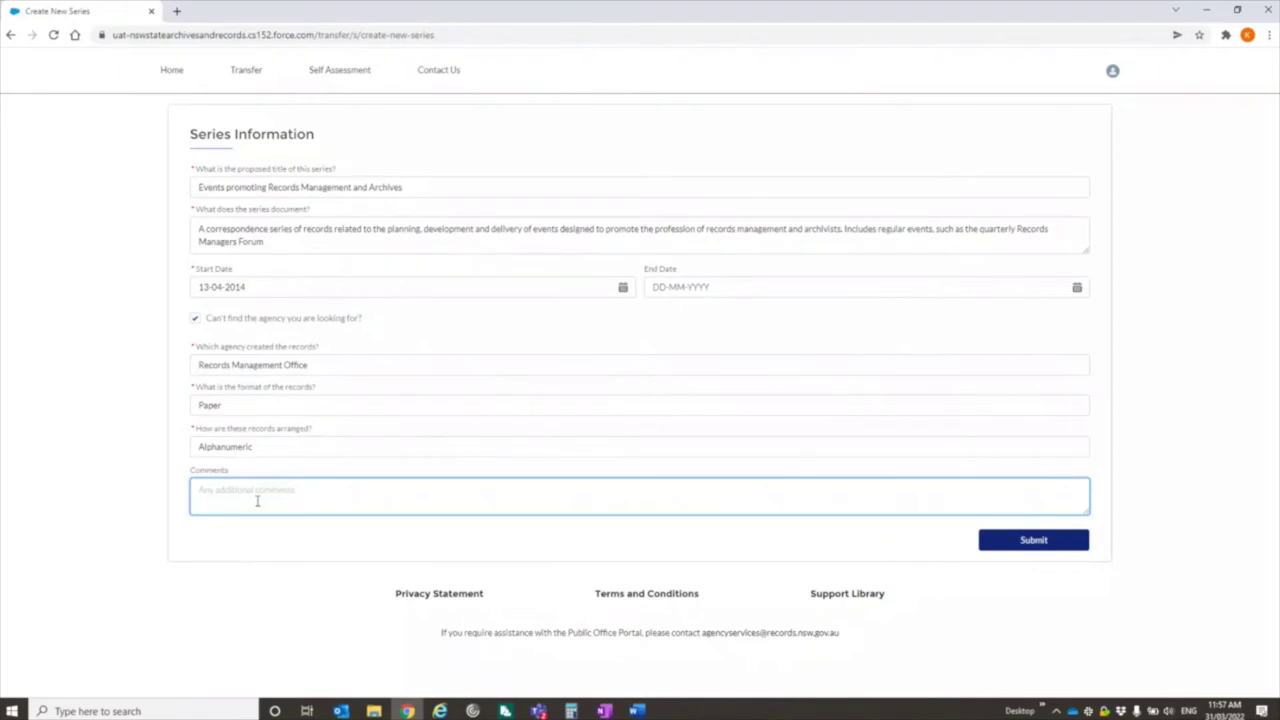
type("Includes a small amount of audio-visual material (record")
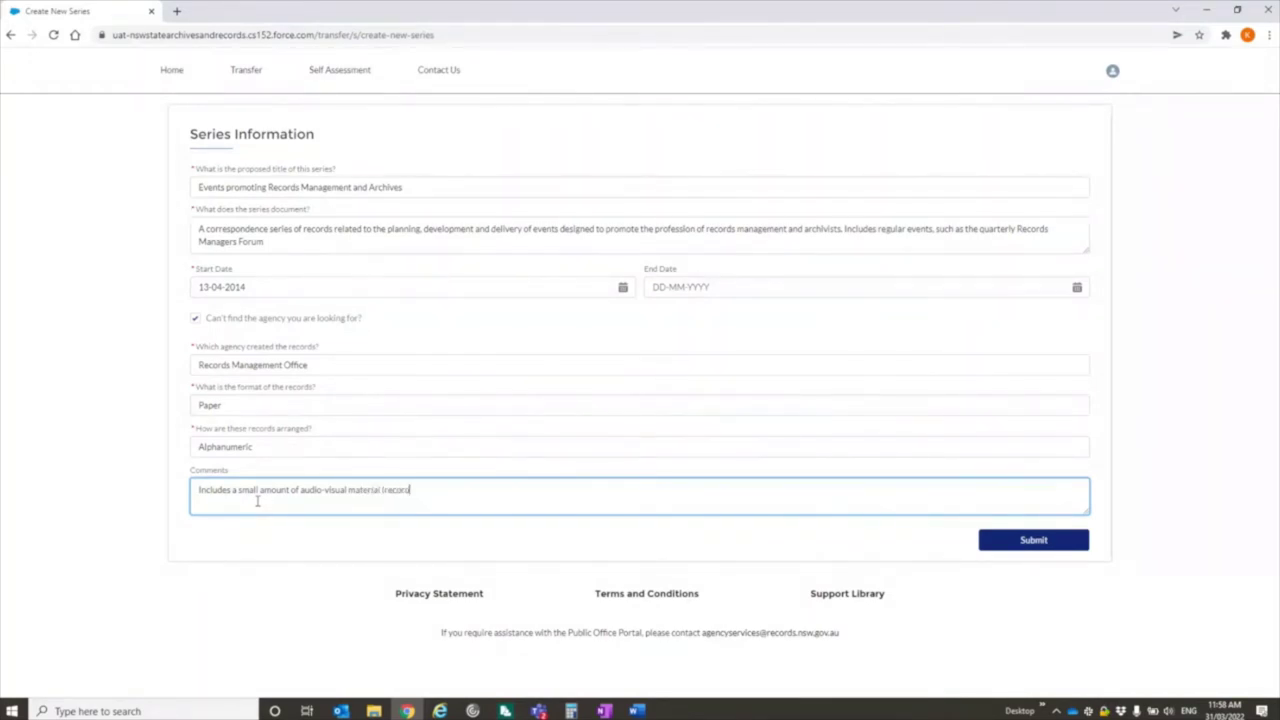
type("sings and photograps)")
left_click(412, 490)
- Fix the 'recordings' and 'photographs' typos in the comment and submit the series request
key("BackSpace")
left_click(482, 490)
type("hs")
left_click(1001, 539)
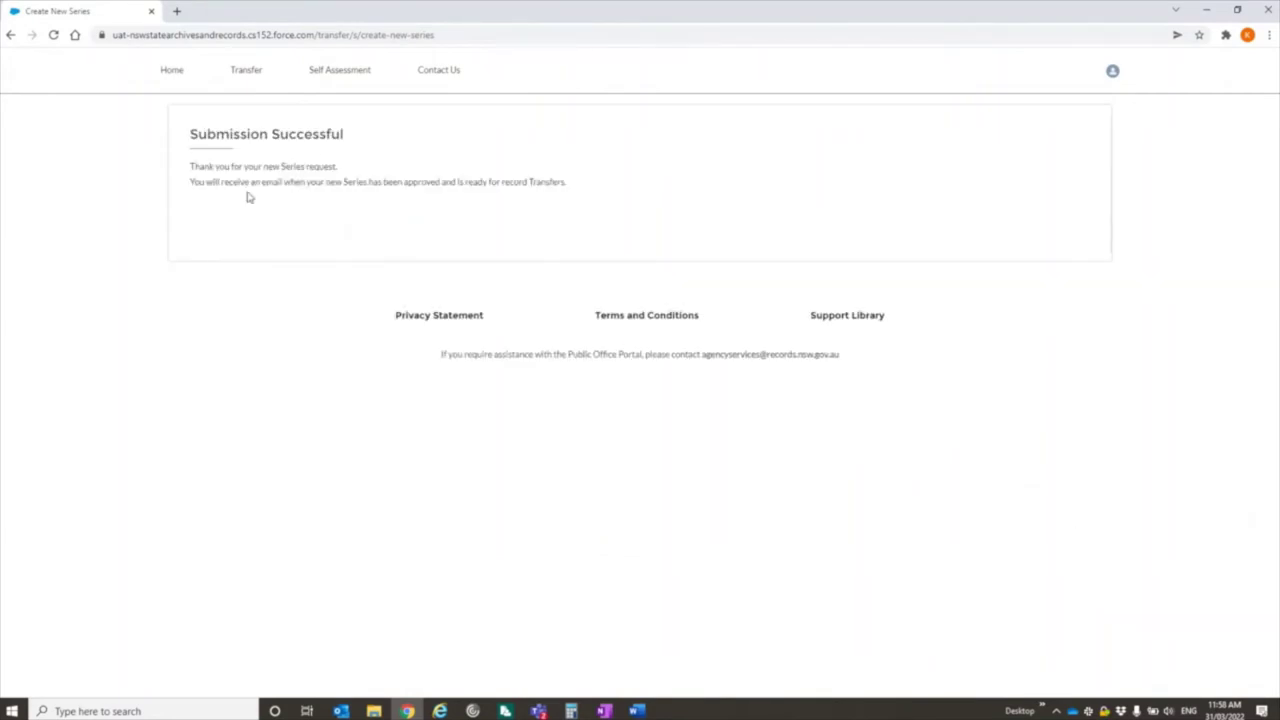
- Check the full Cases list shows the new request with status New, then open Transfer
left_click(172, 72)
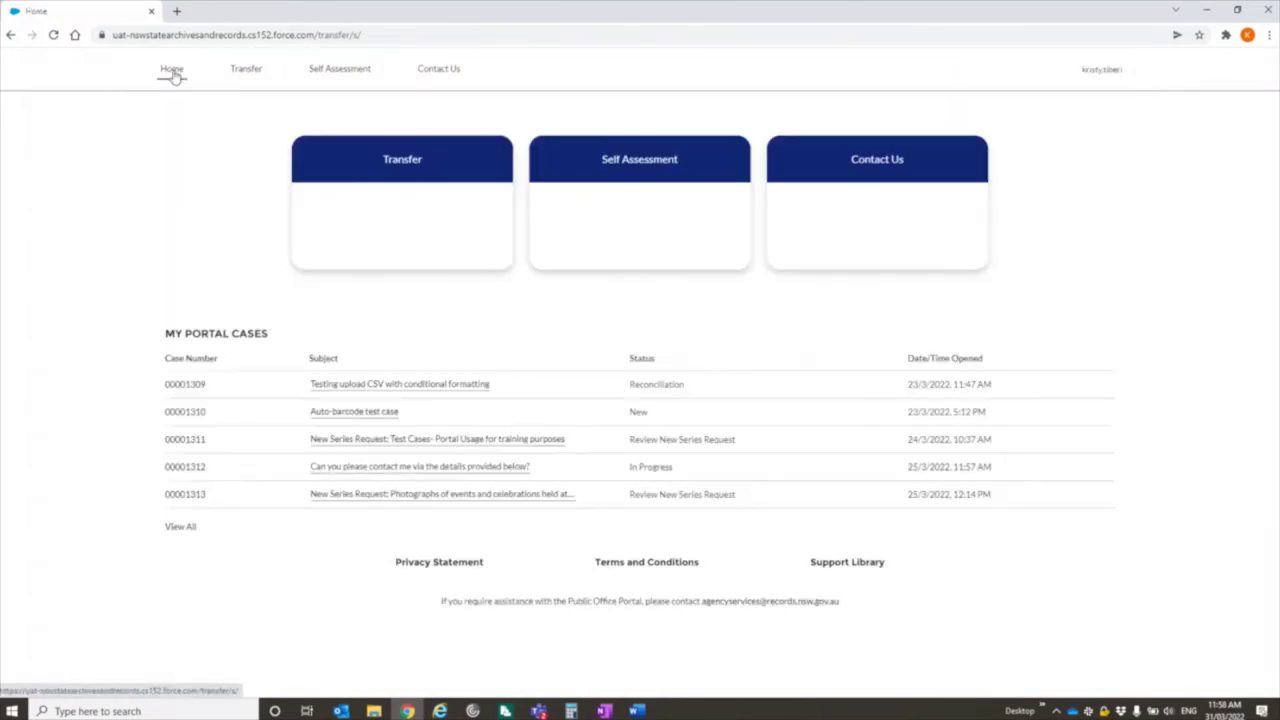
left_click(181, 529)
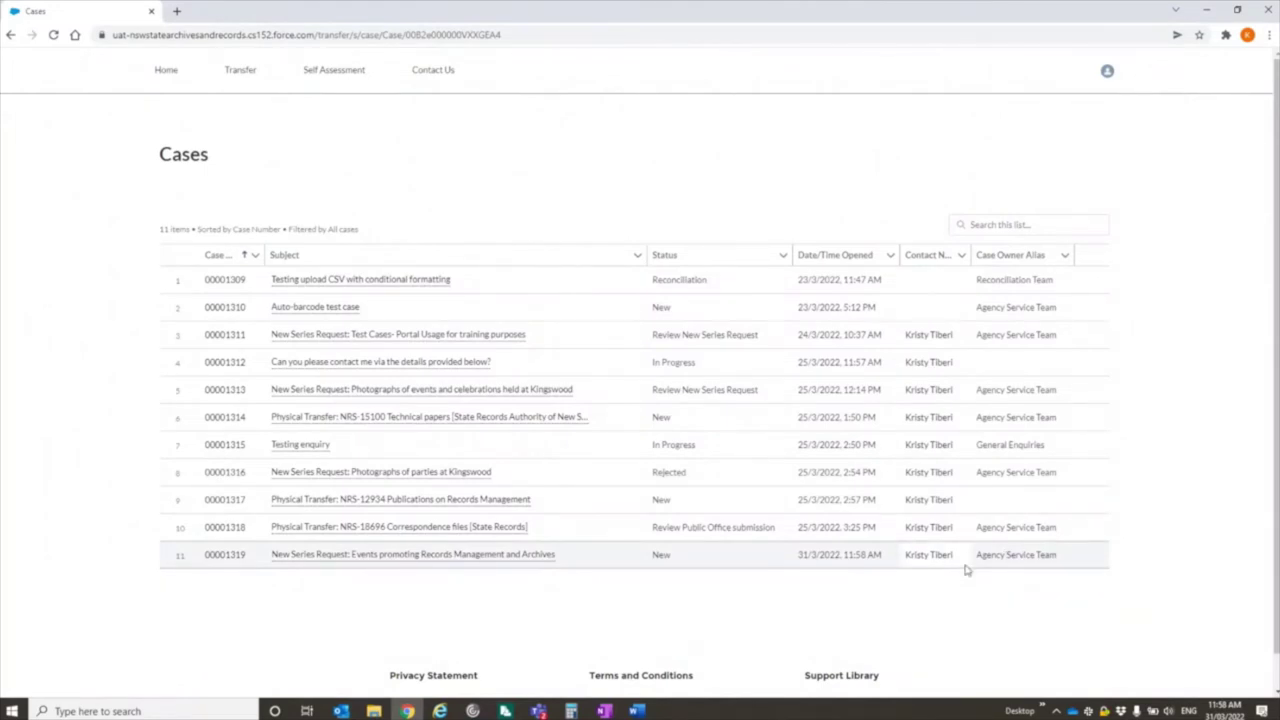
left_click(168, 71)
left_click(409, 168)
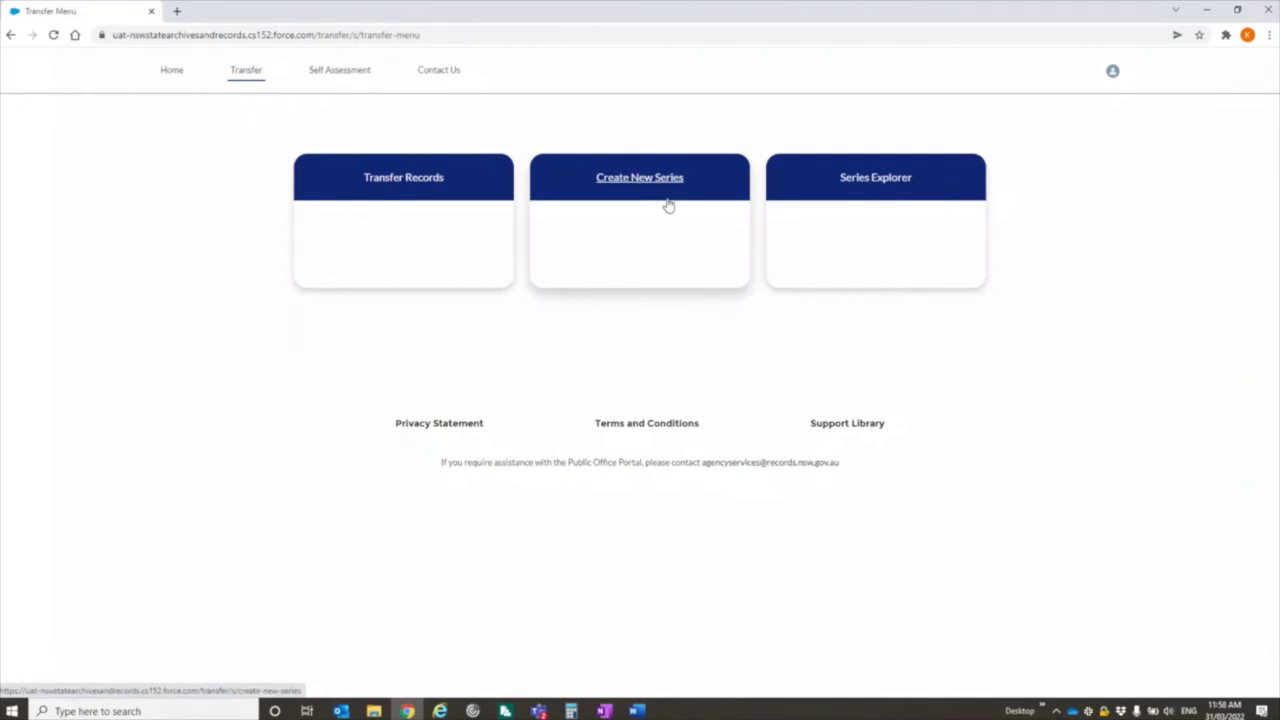
- Begin a Transfer Records request and select Physical on the Item List Template step
left_click(409, 181)
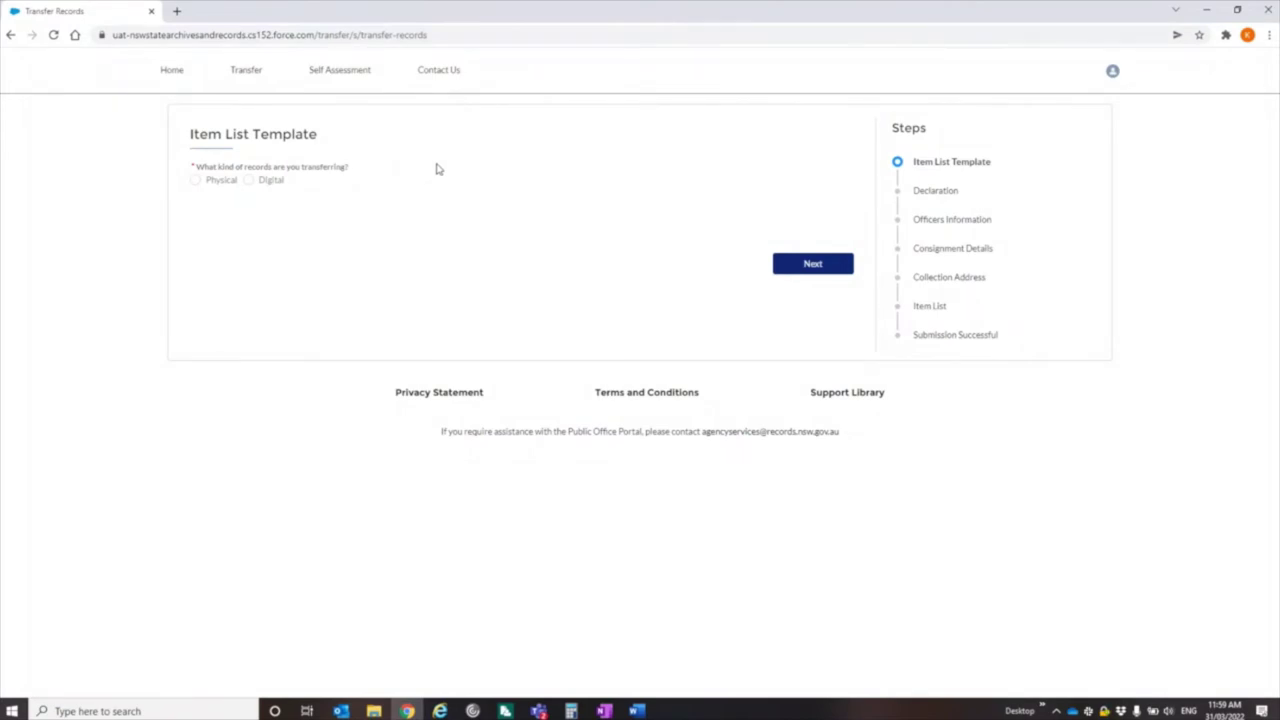
left_click(198, 183)
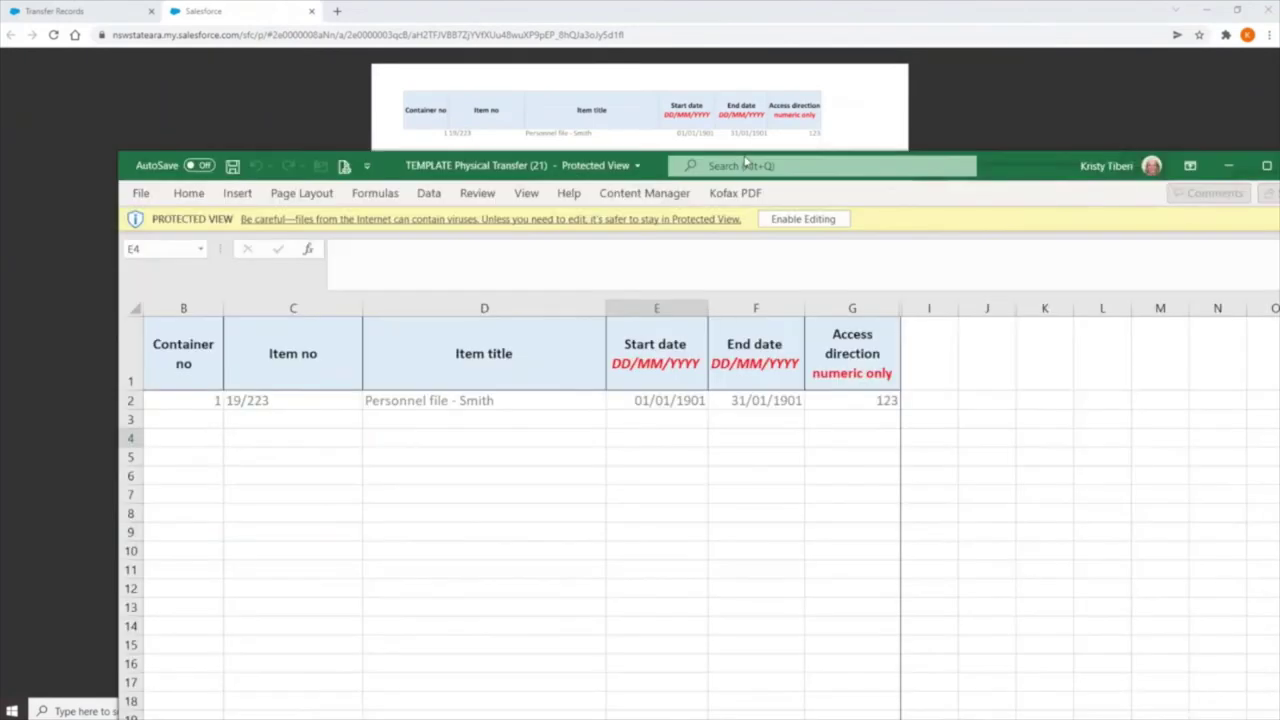
- Review the TEMPLATE Physical Transfer sheet's columns and sample row in Excel, then close it
left_click_drag(891, 170, 740, 10)
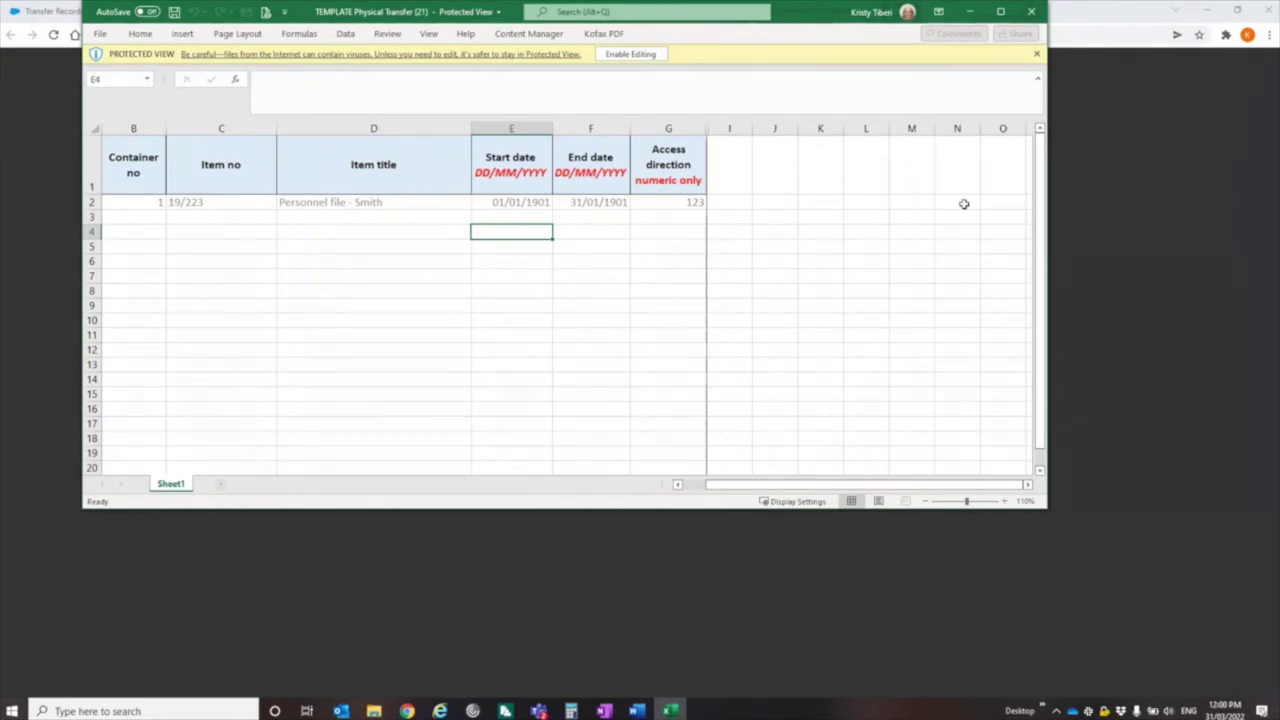
left_click(1034, 13)
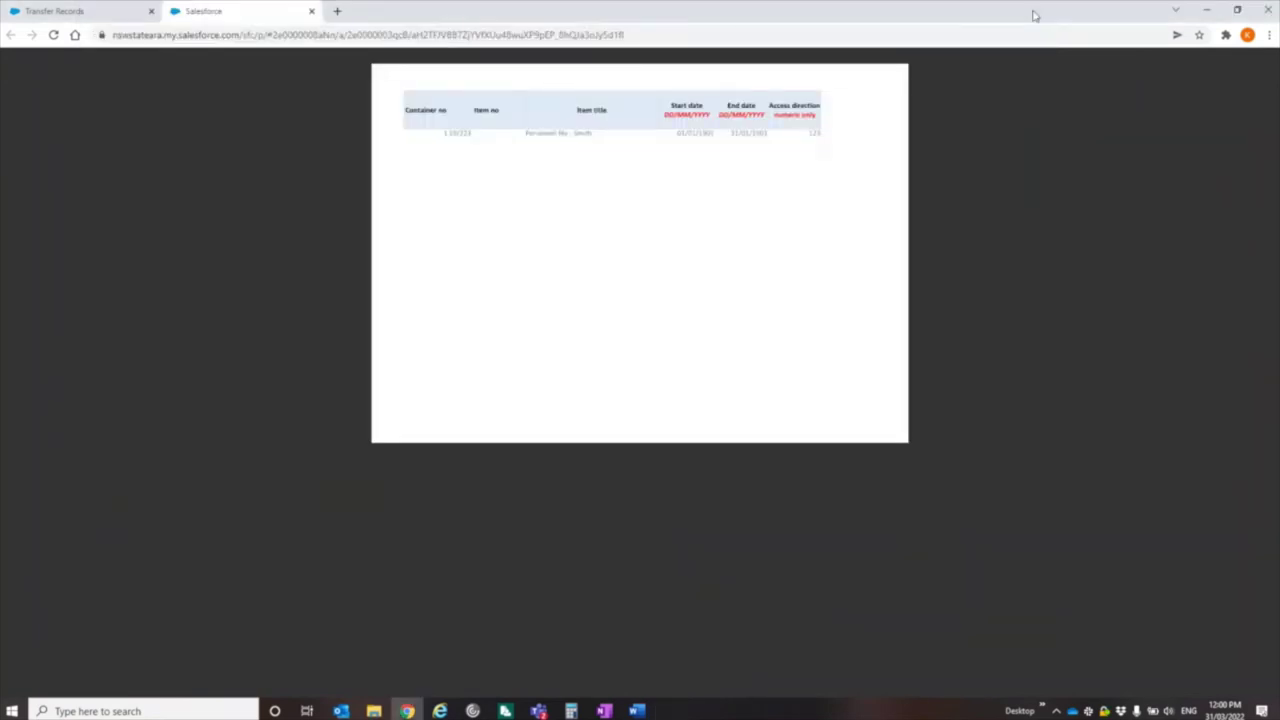
- Close the Salesforce preview tab, returning to Transfer Records with Physical selected
mouse_move(865, 360)
mouse_move(871, 389)
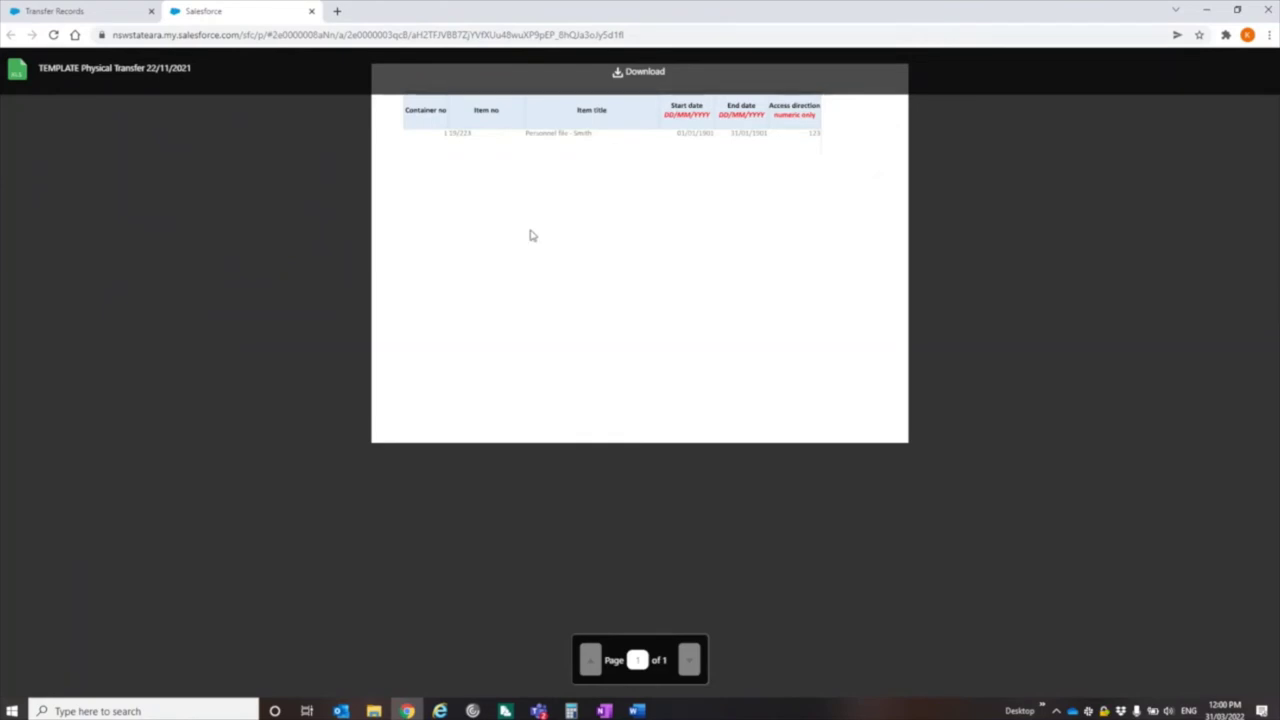
left_click(311, 11)
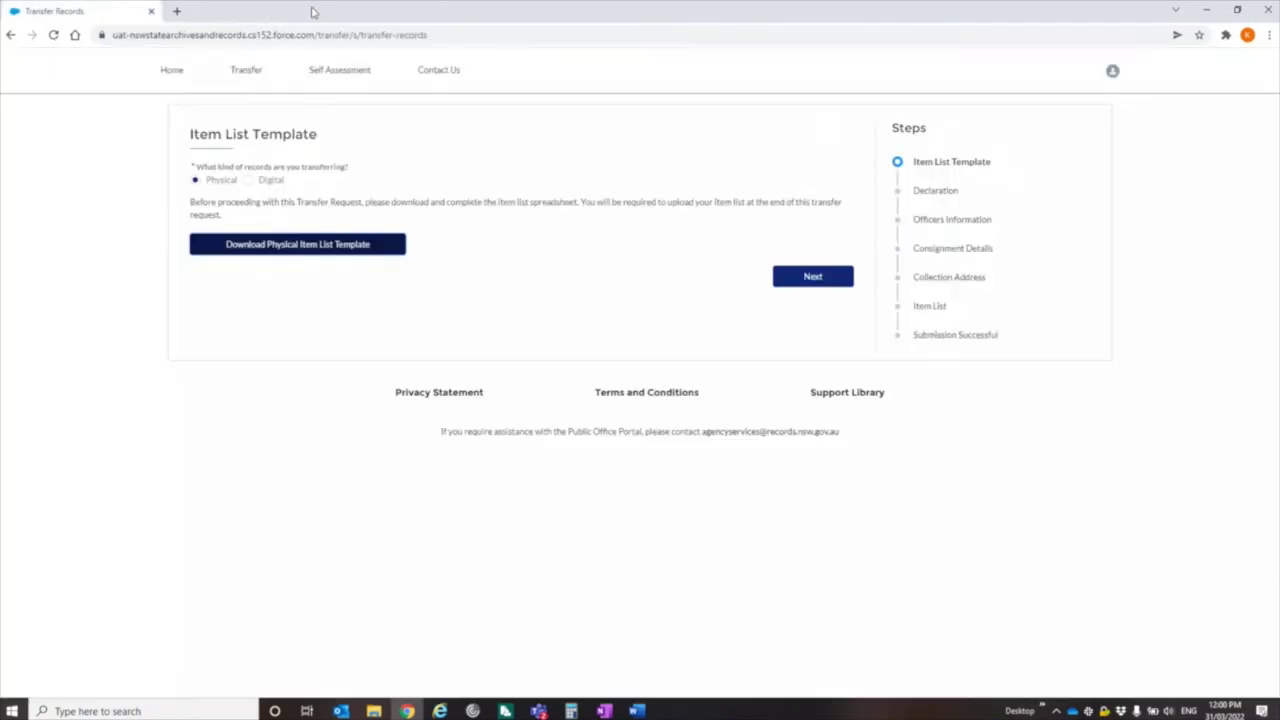
- Tick both 'I agree' declaration checkboxes, then continue to Officers Information
left_click(821, 283)
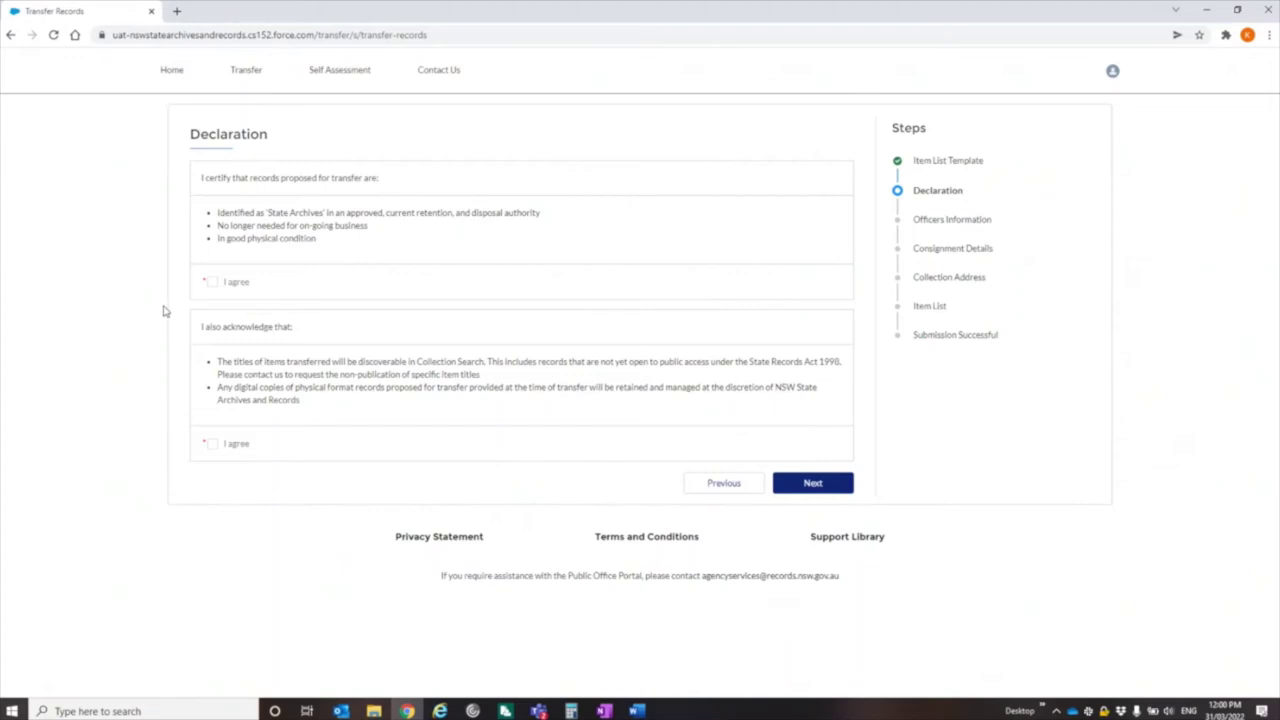
left_click(211, 282)
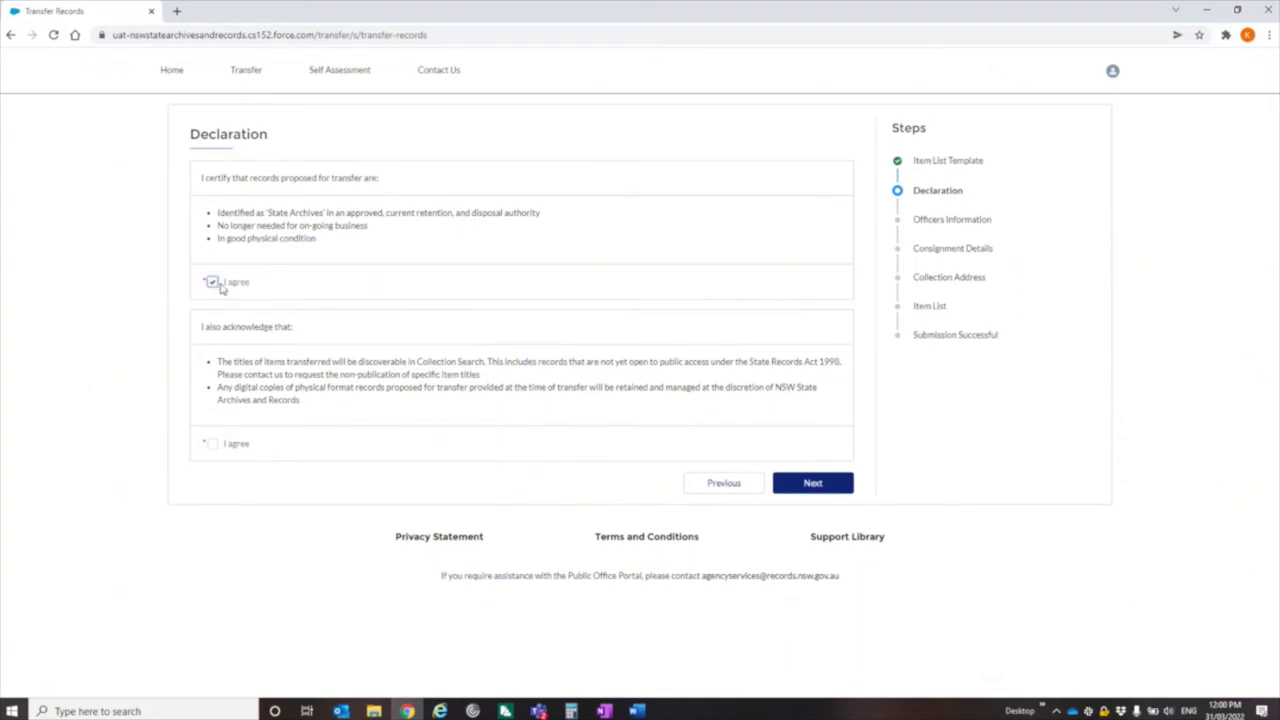
left_click(212, 444)
left_click(813, 482)
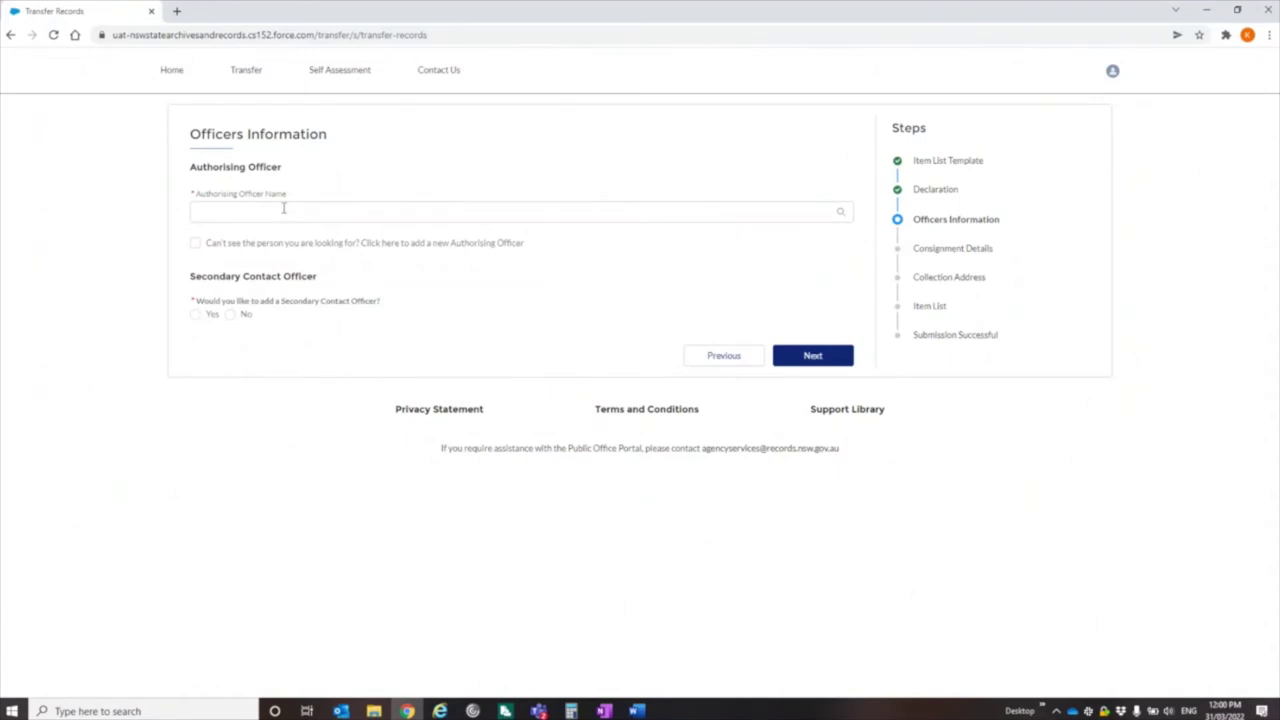
- Pick an existing authorising officer, answer No to a secondary contact officer, and continue
left_click(283, 208)
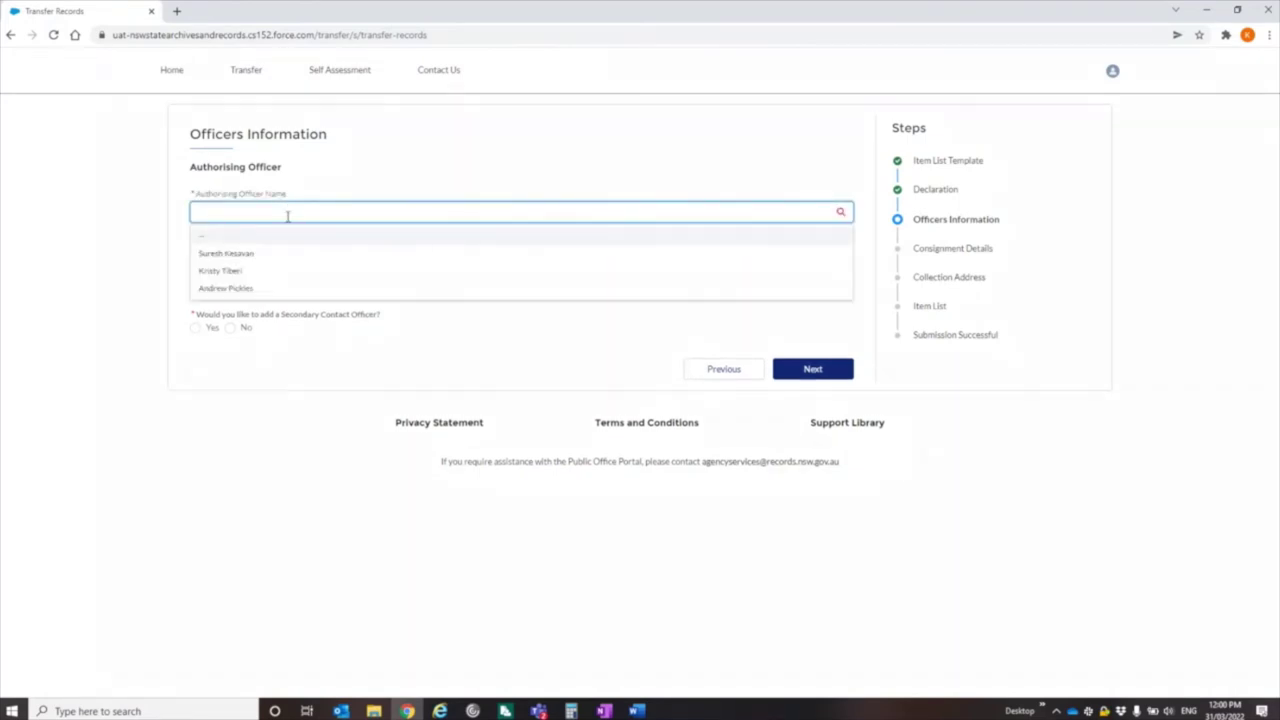
left_click(240, 289)
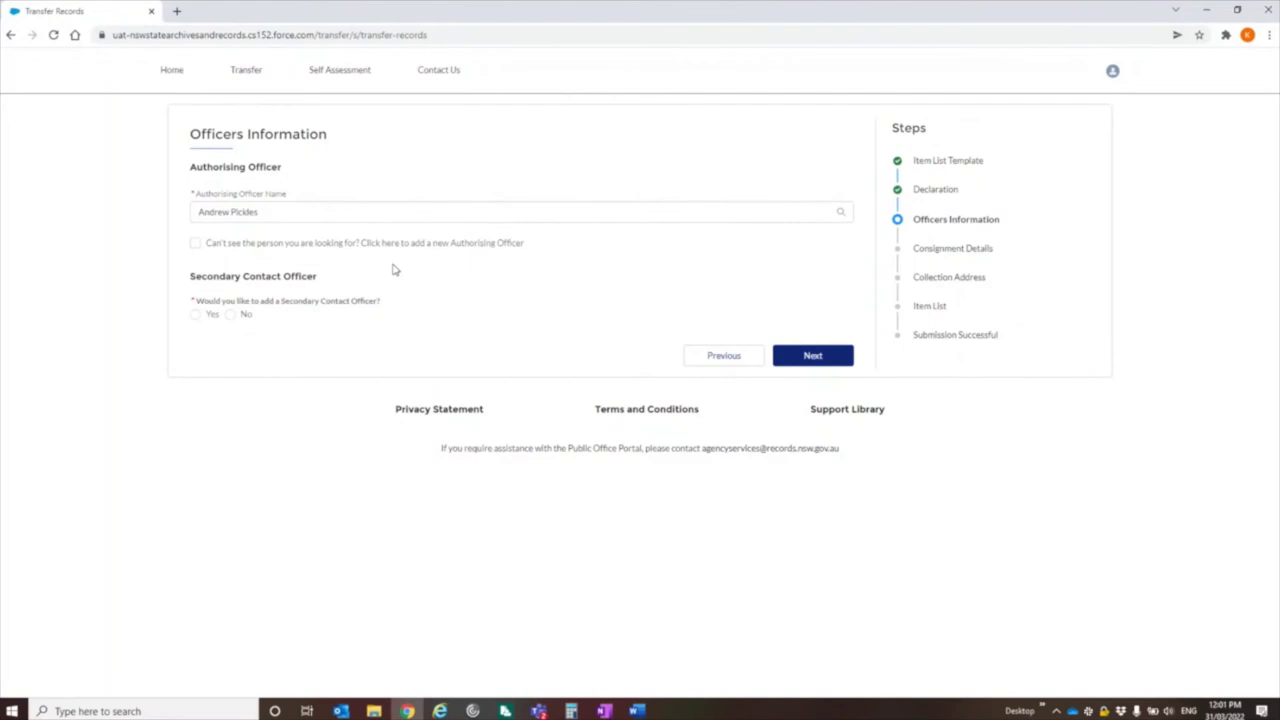
left_click(196, 245)
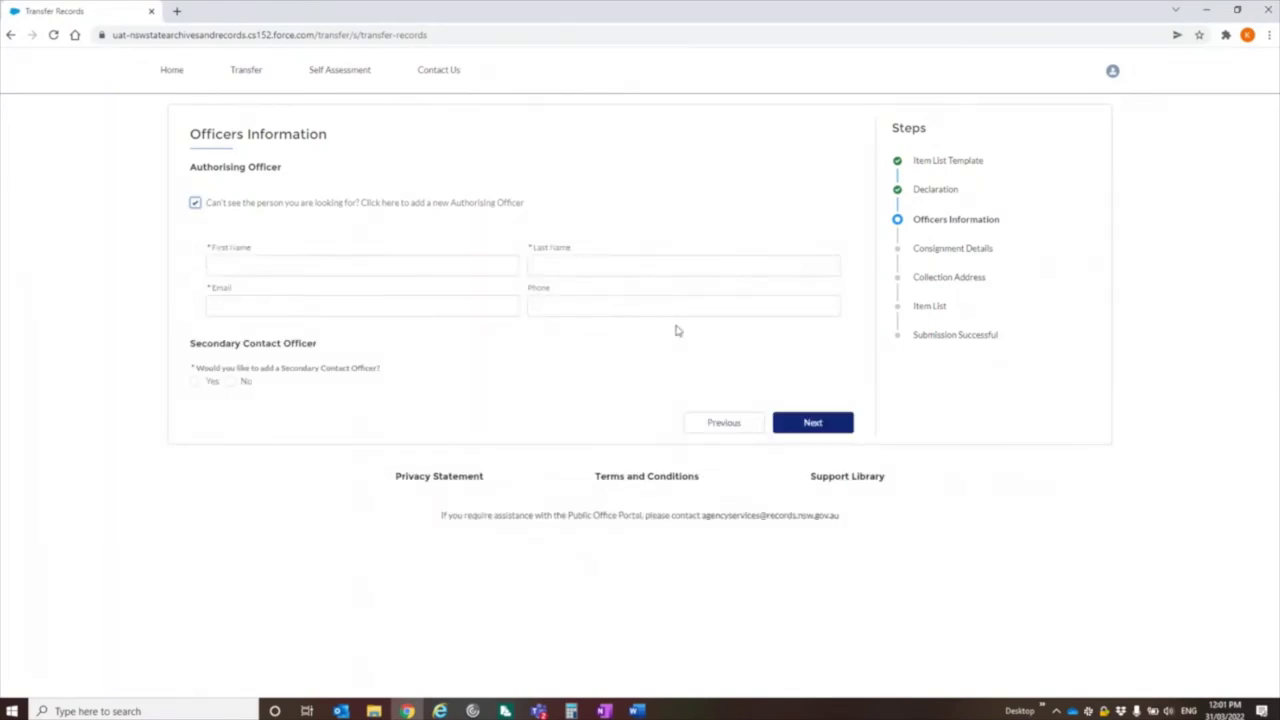
left_click(195, 203)
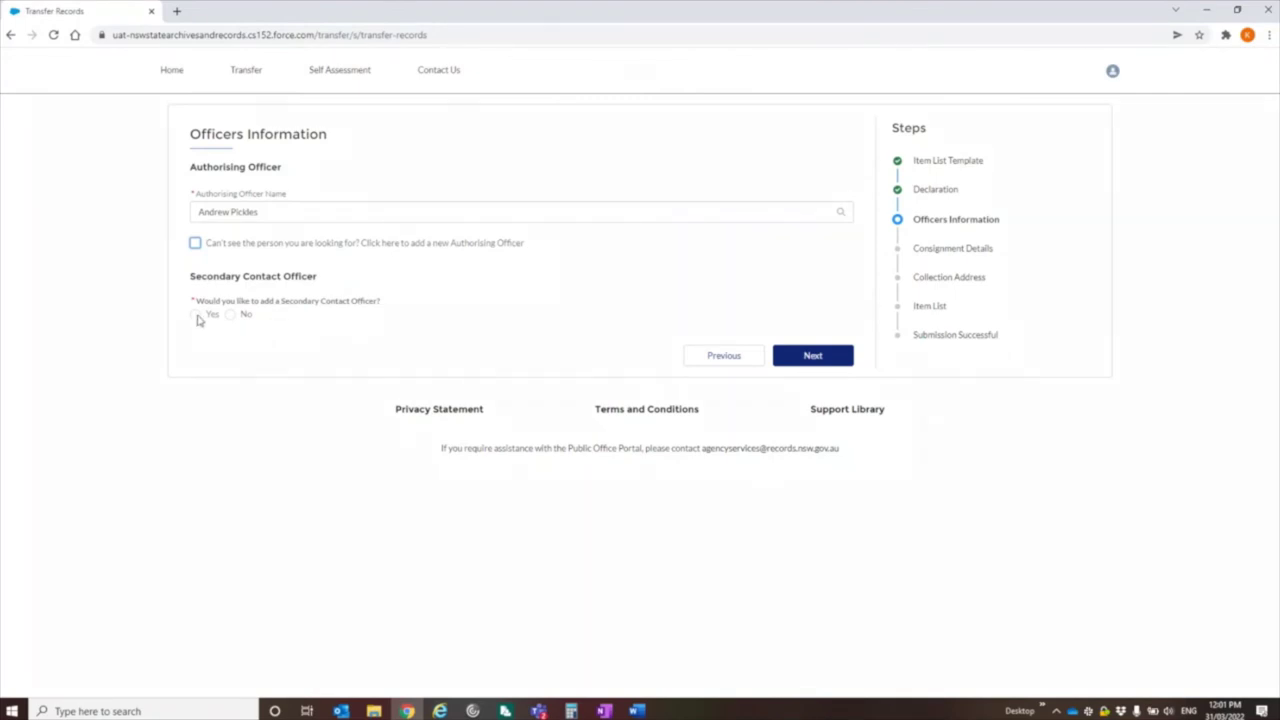
left_click(195, 315)
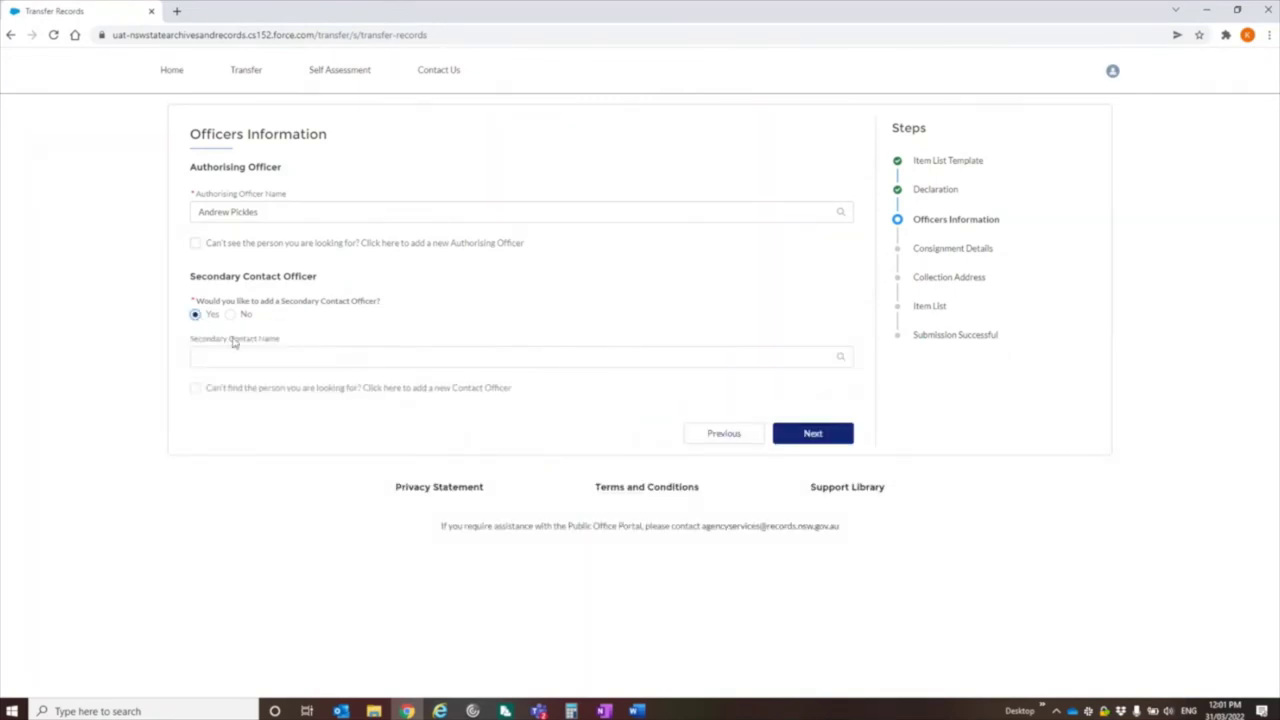
left_click(230, 315)
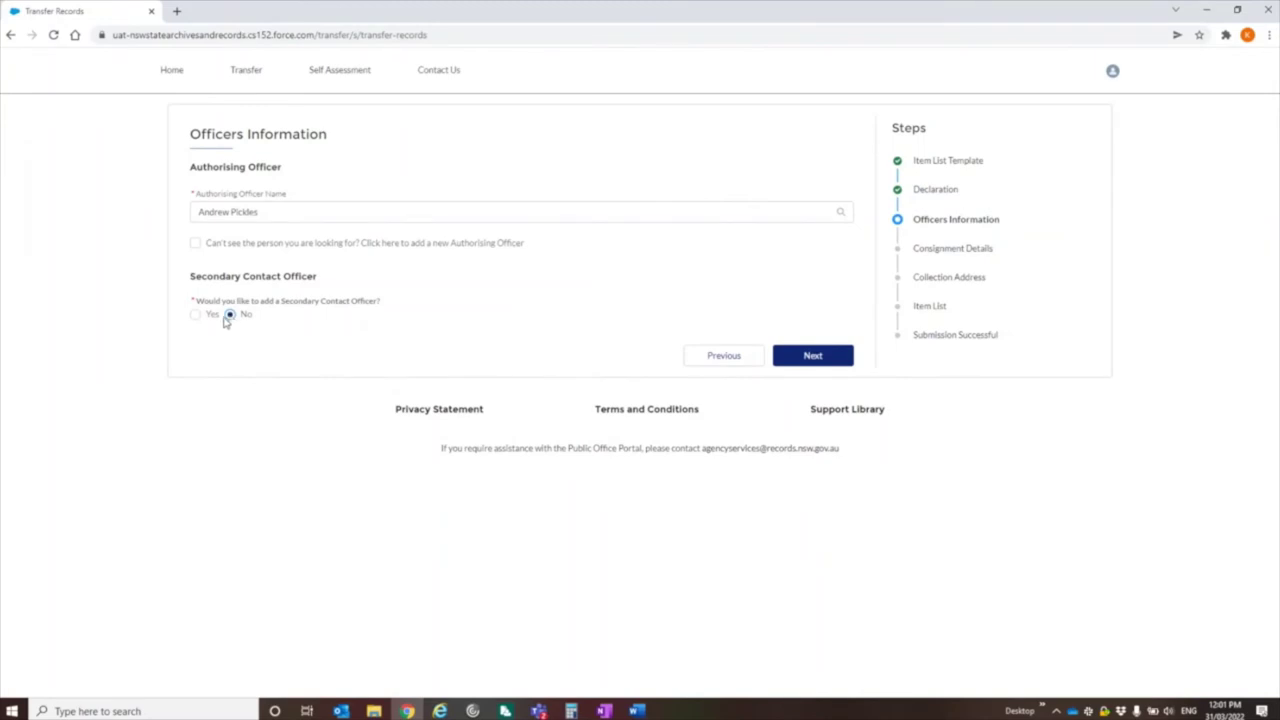
left_click(820, 355)
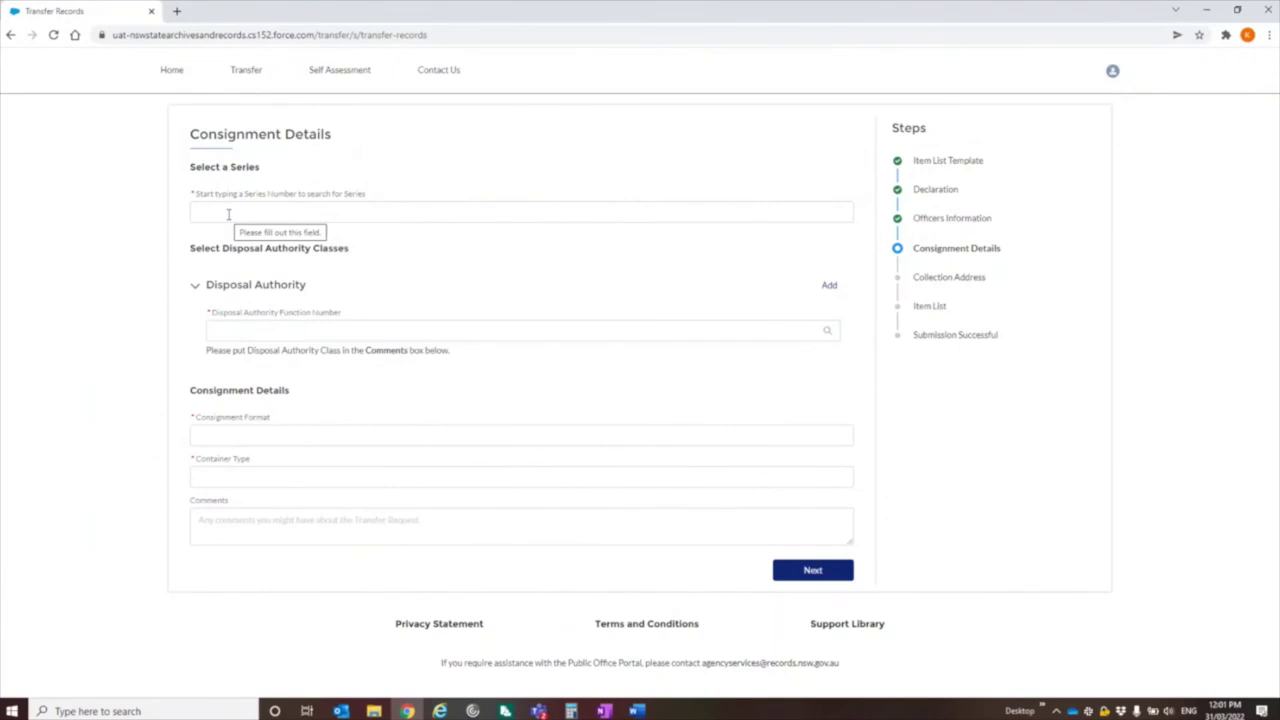
- Set the consignment series to NRS-18696 and the disposal authority to FA402
left_click(228, 214)
type("nrs-")
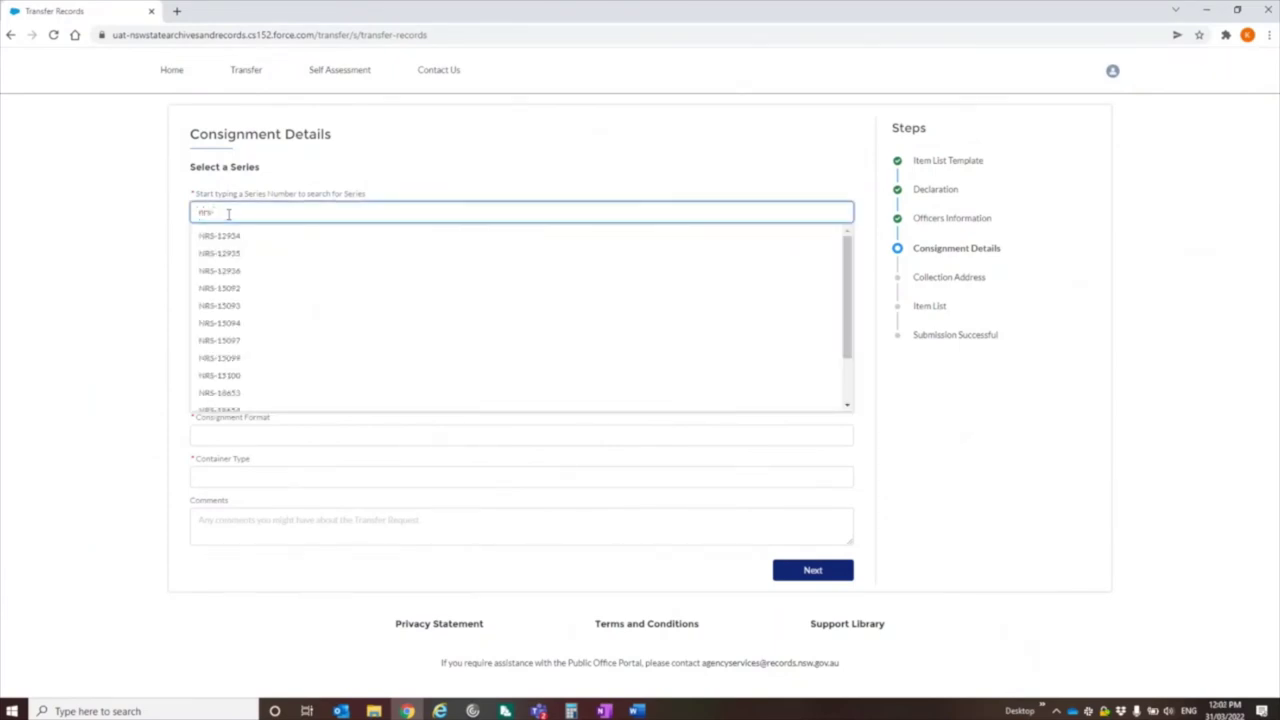
double_click(228, 213)
type("nrs-1869")
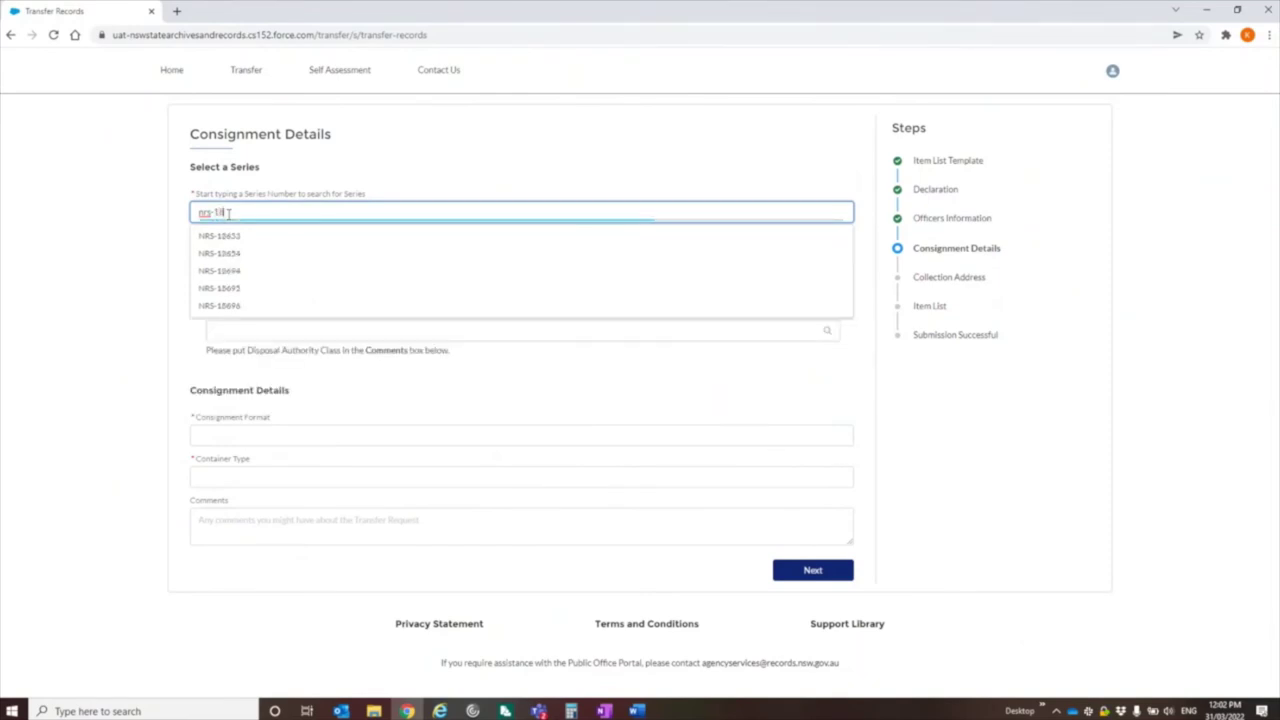
type("6")
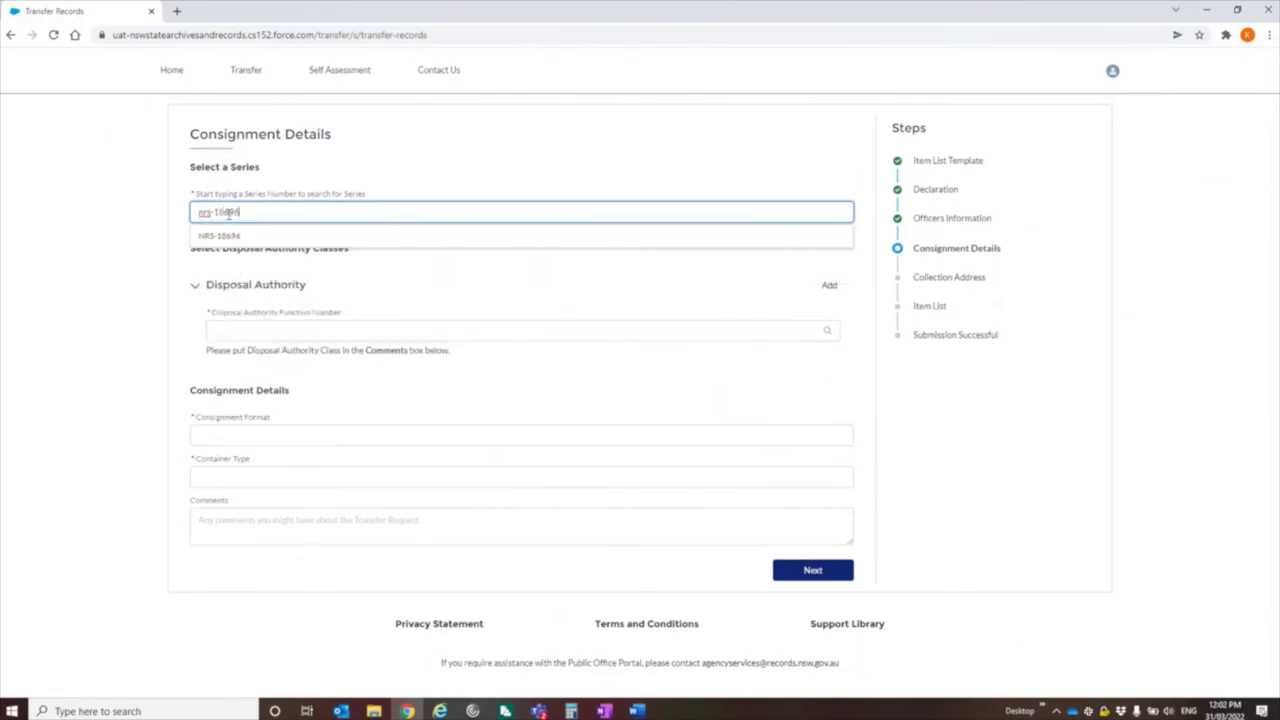
left_click(229, 236)
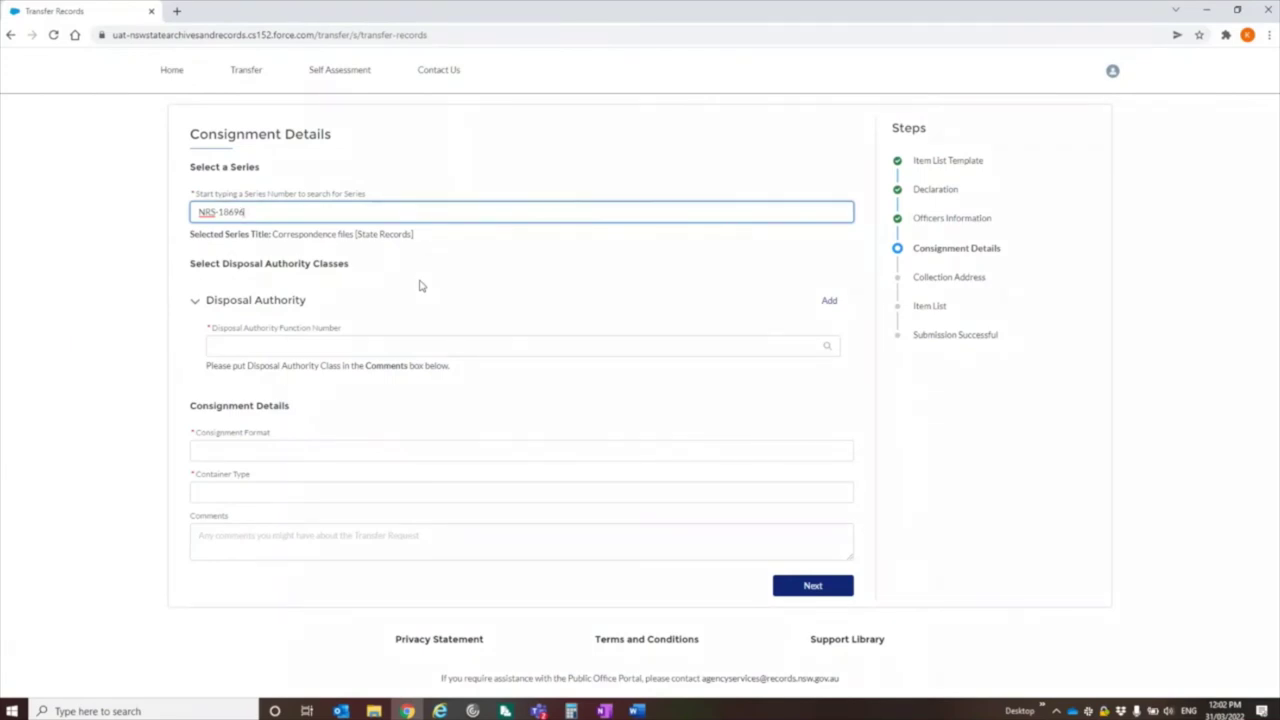
left_click(338, 346)
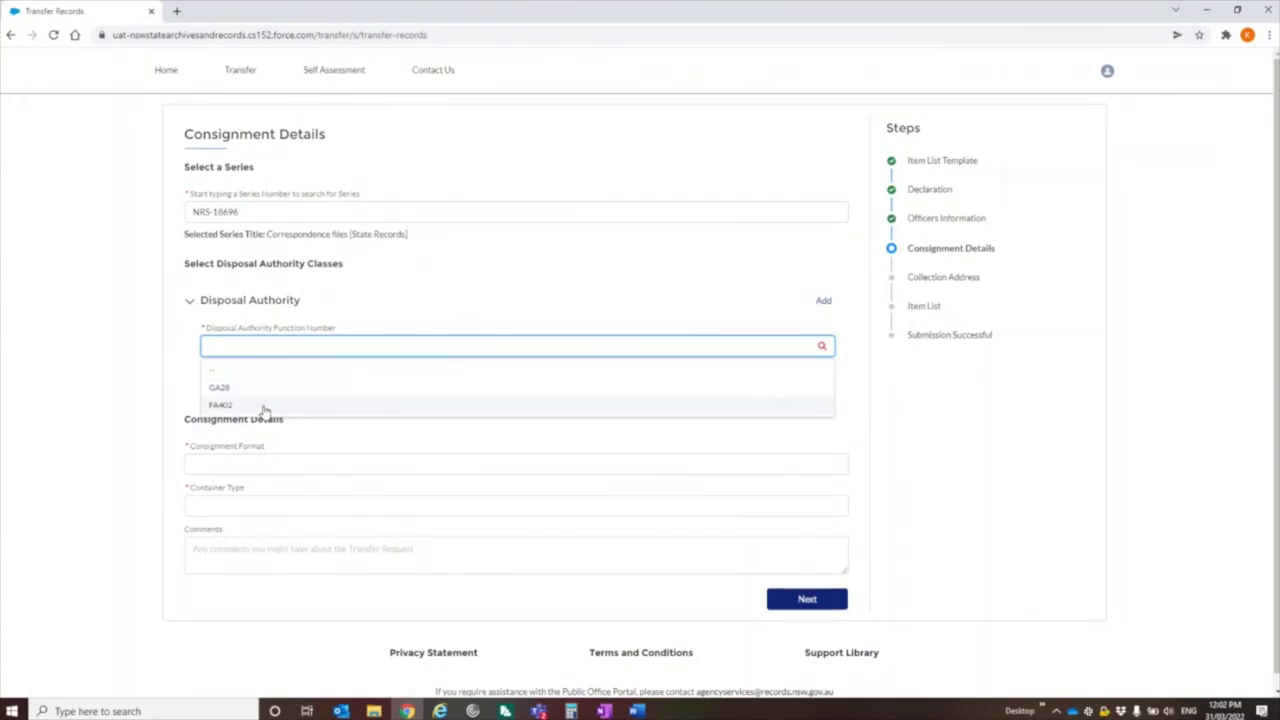
left_click(264, 406)
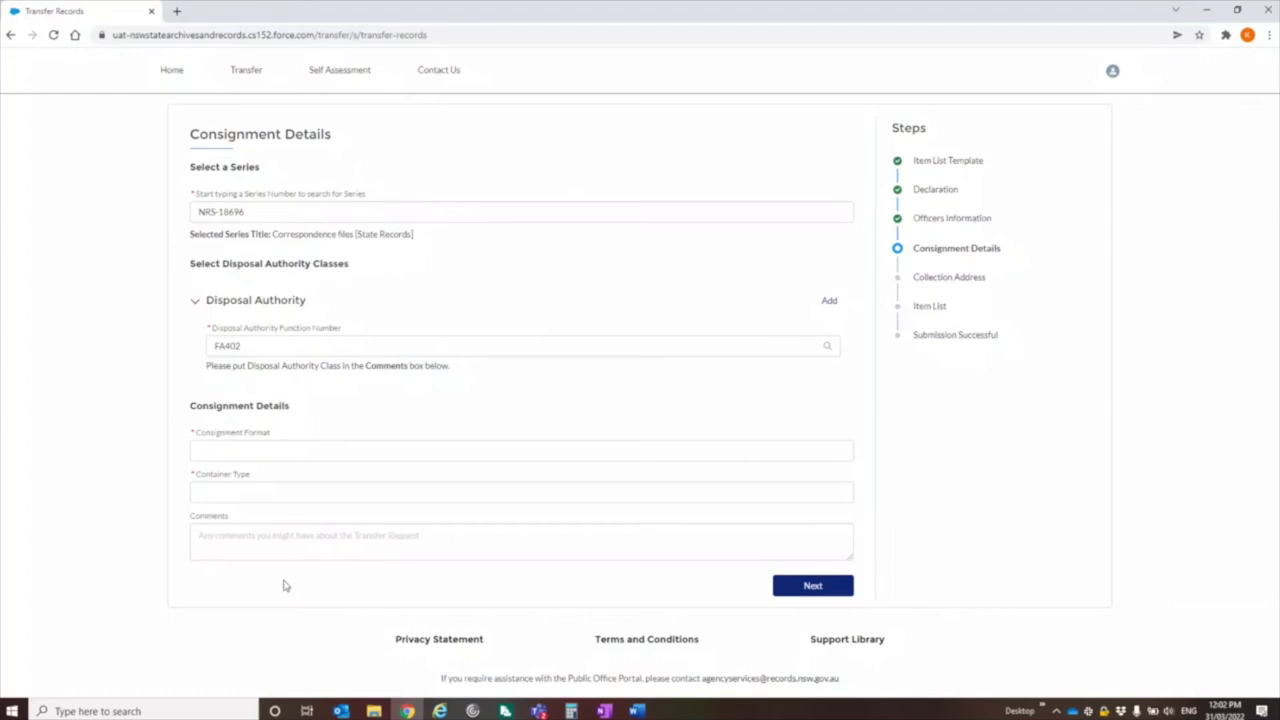
- Choose Paper format and Type 1 containers, then continue to Collection Address
left_click(288, 458)
scroll(280, 514, "down", 10)
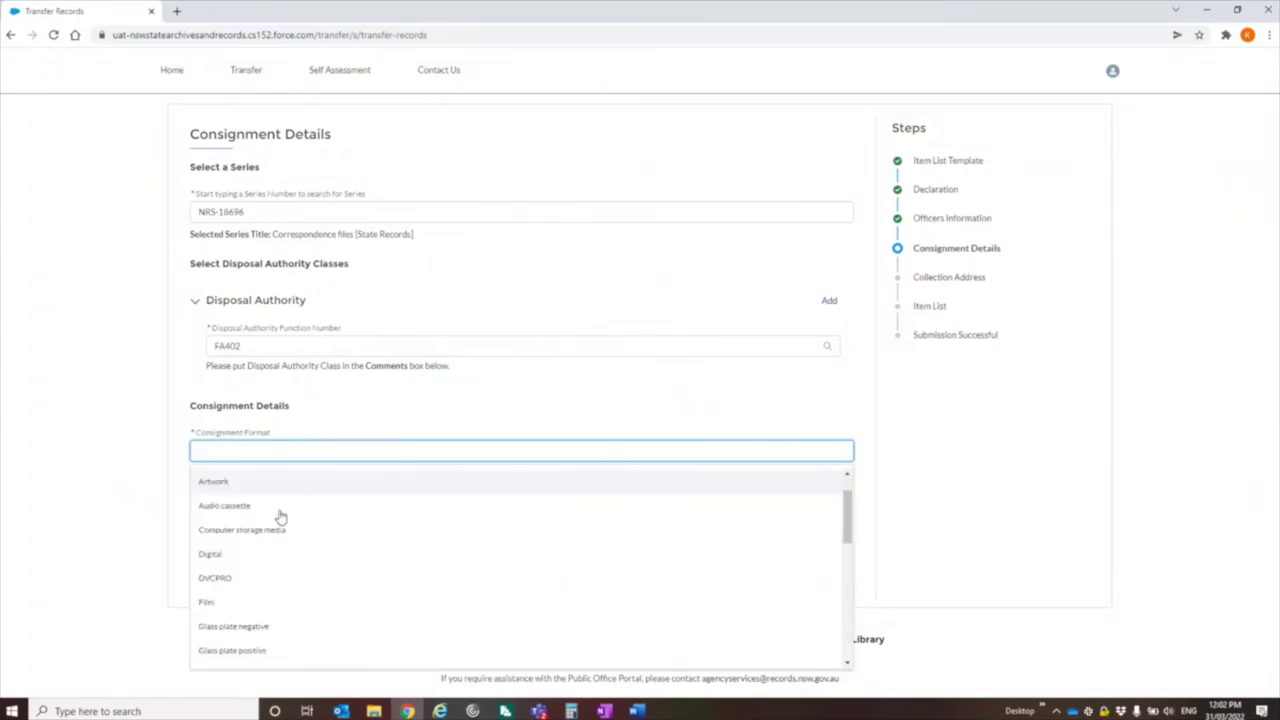
scroll(226, 597, "up", 2)
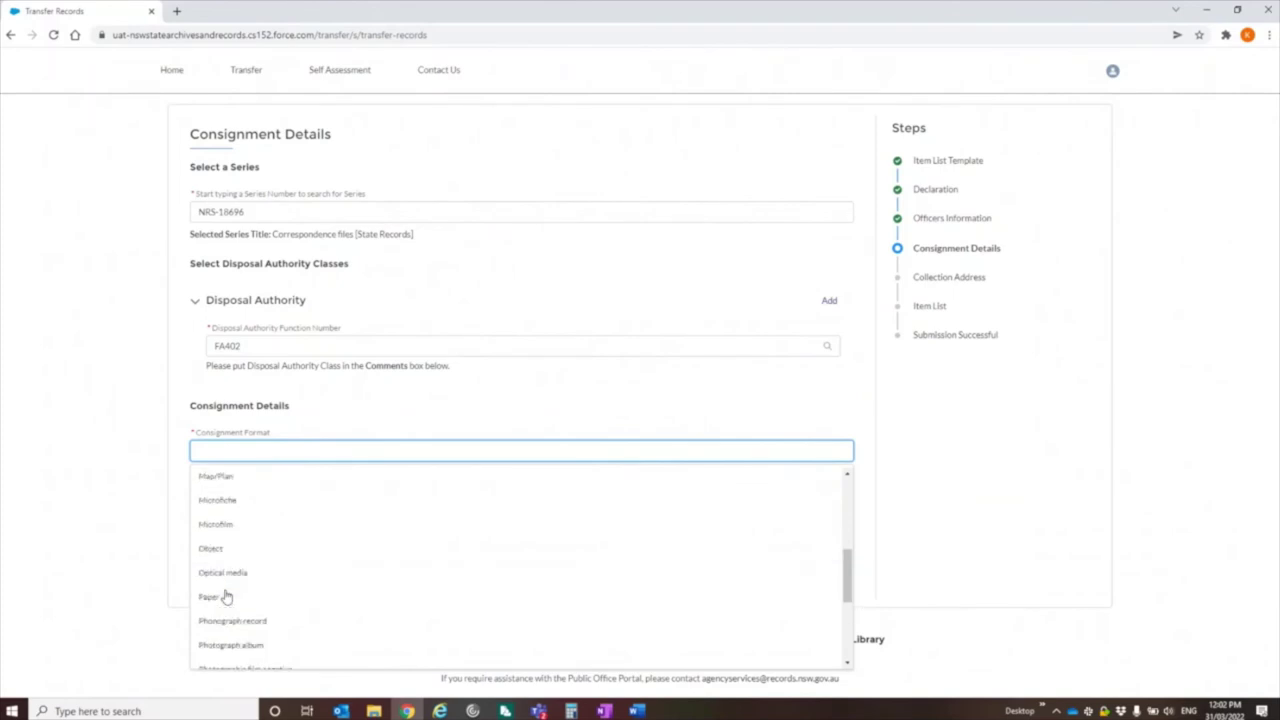
left_click(221, 600)
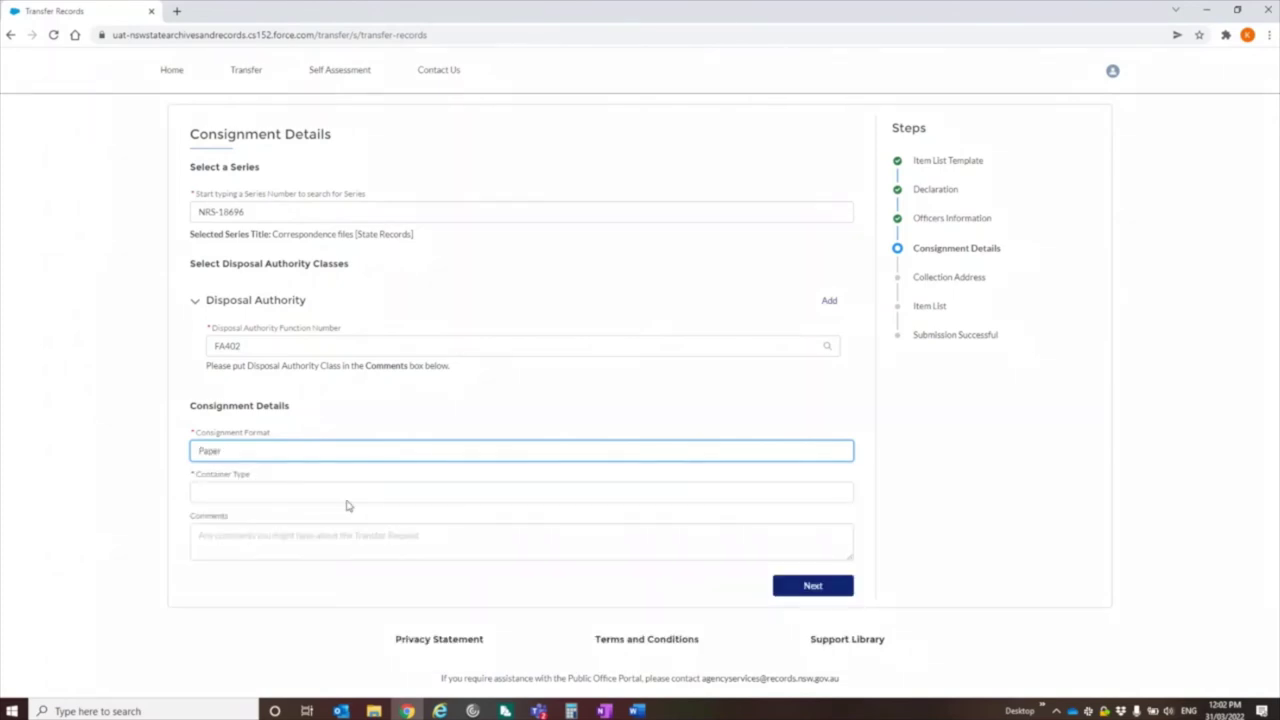
left_click(254, 502)
left_click(446, 411)
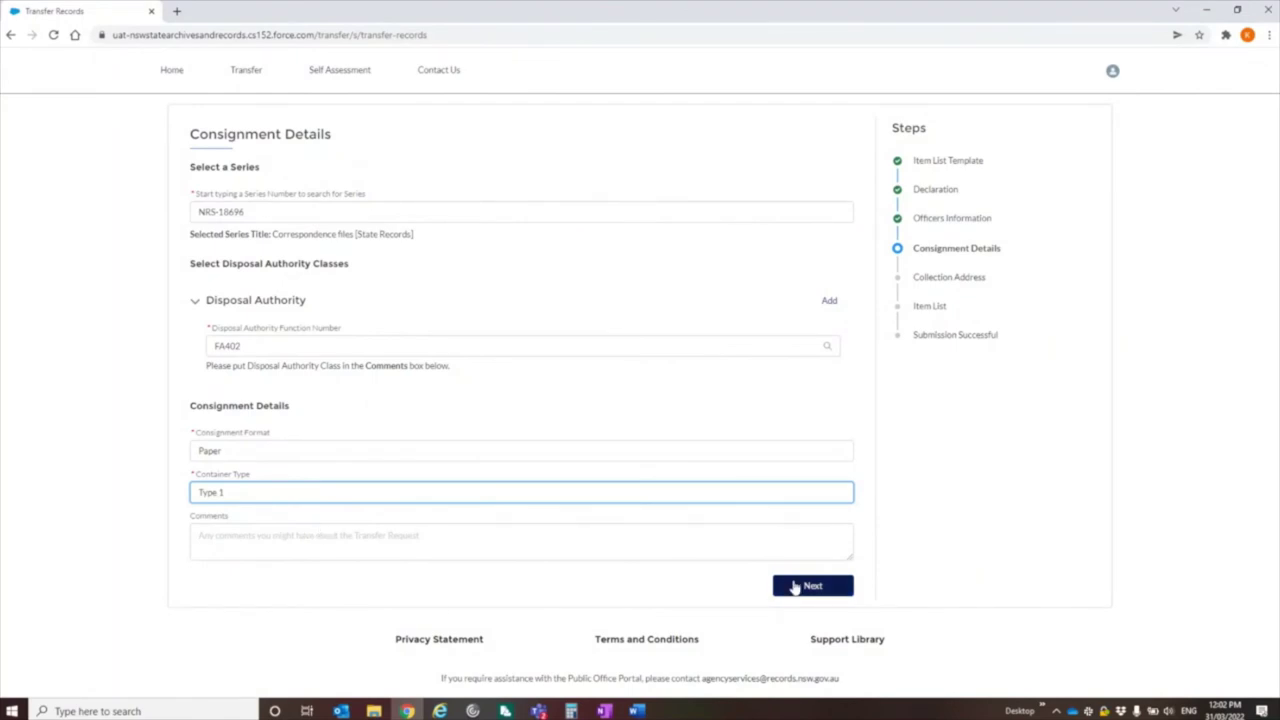
left_click(795, 587)
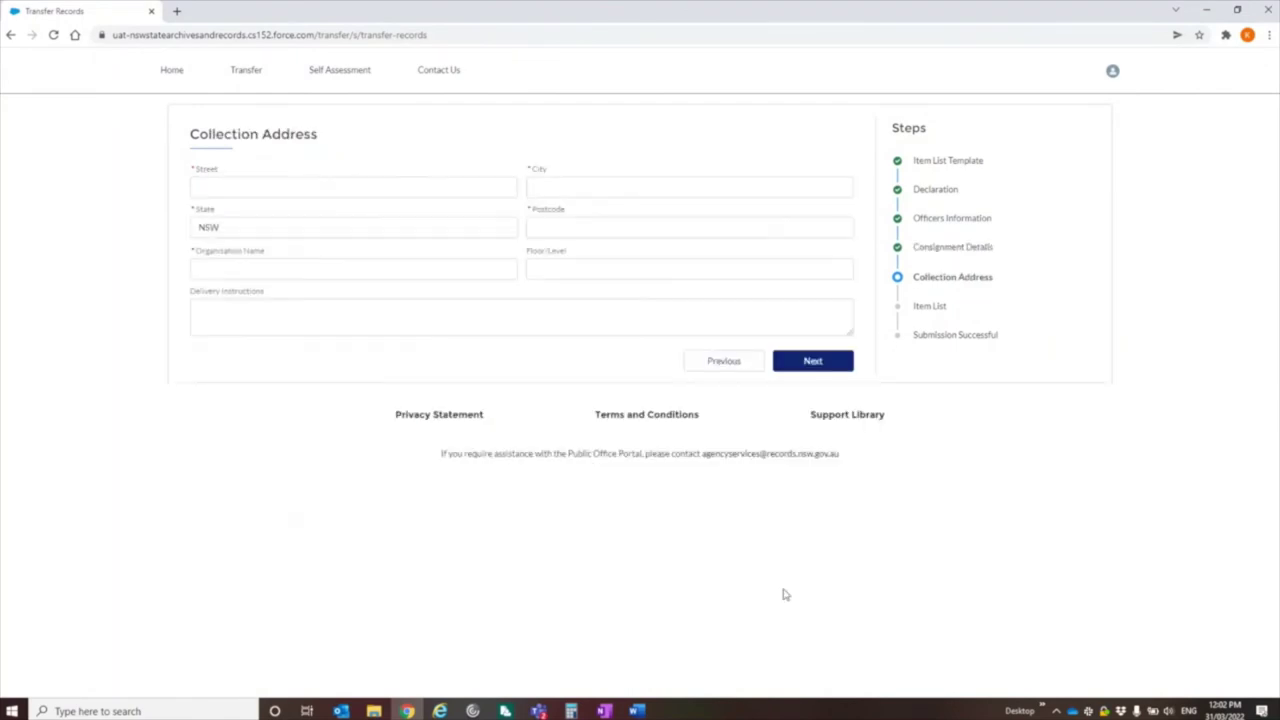
- Enter the collection street address, city and postcode
left_click(240, 189)
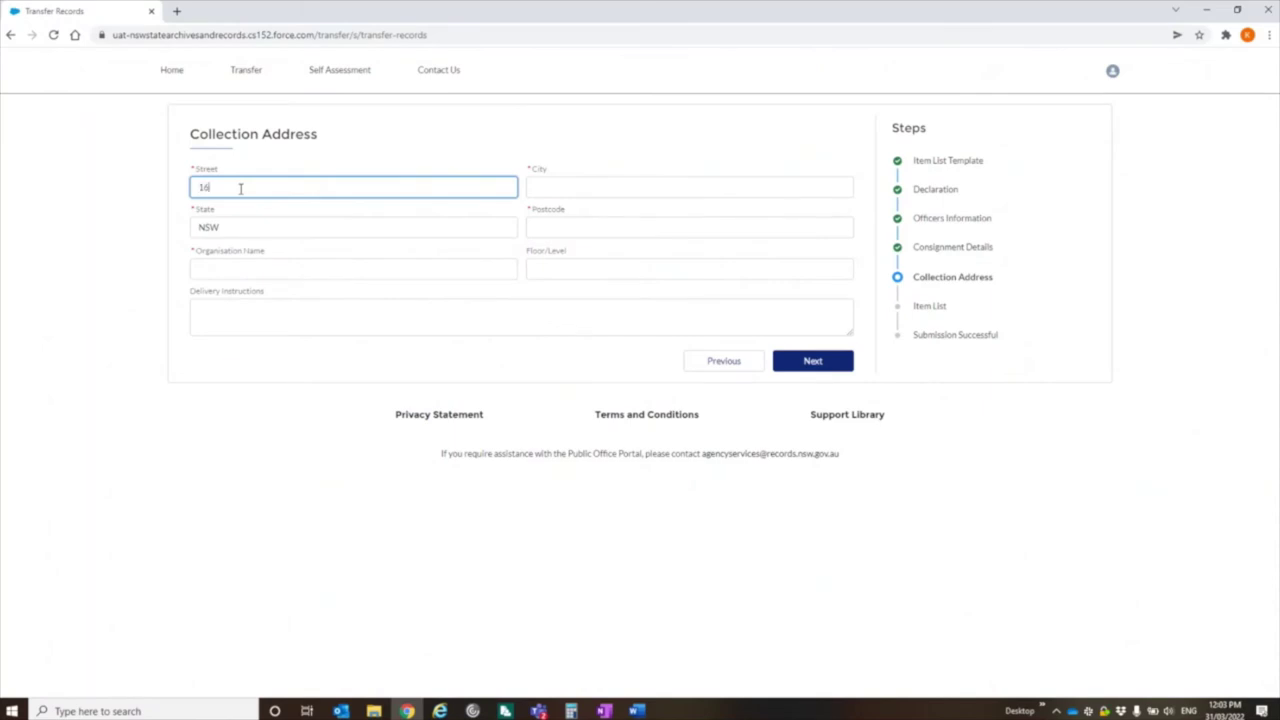
key("Tab")
type("Kingswood")
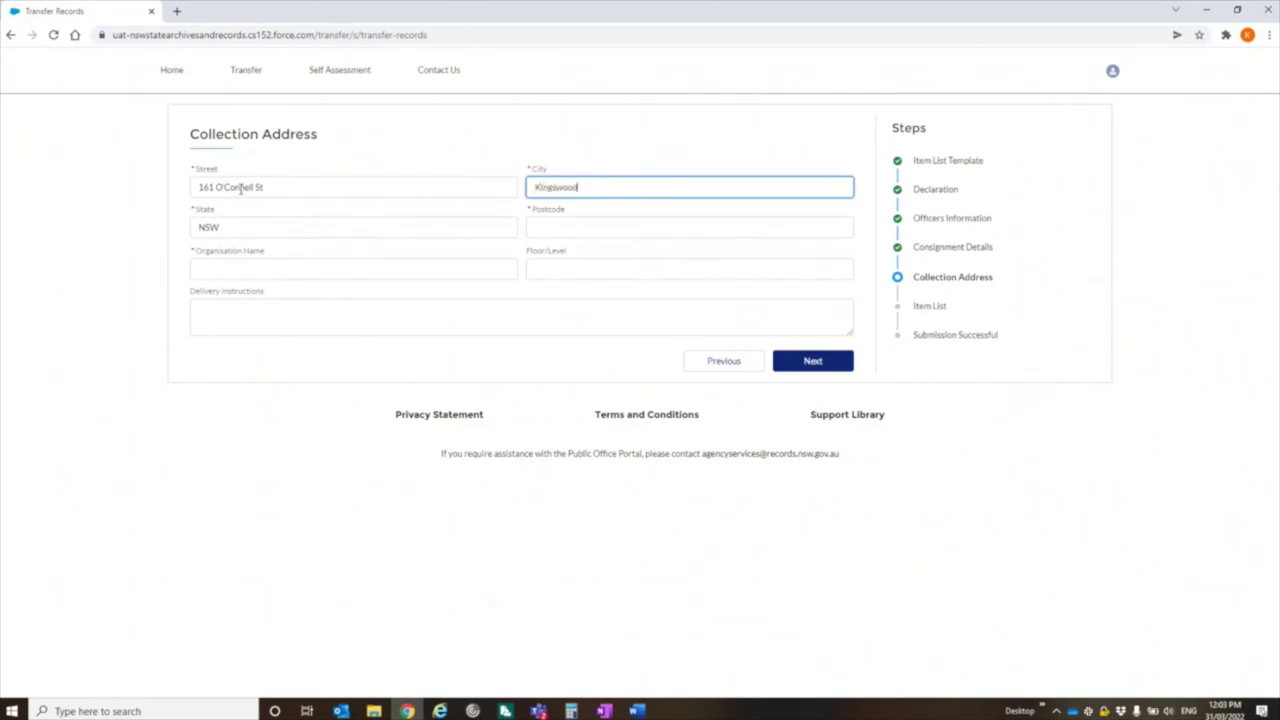
key("Tab")
key("Tab")
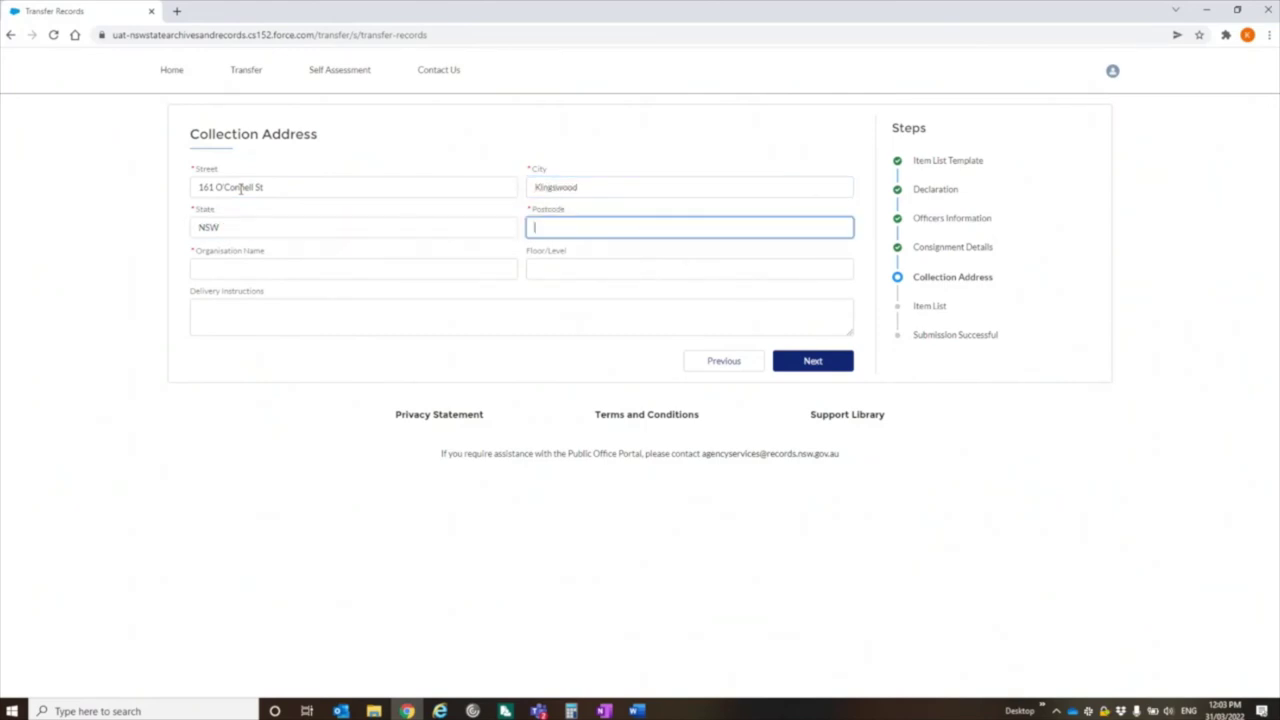
type("2747")
- Set organisation name to SARA and delivery note 'Please deliver to the workroom on Tuesdays only'
left_click(280, 267)
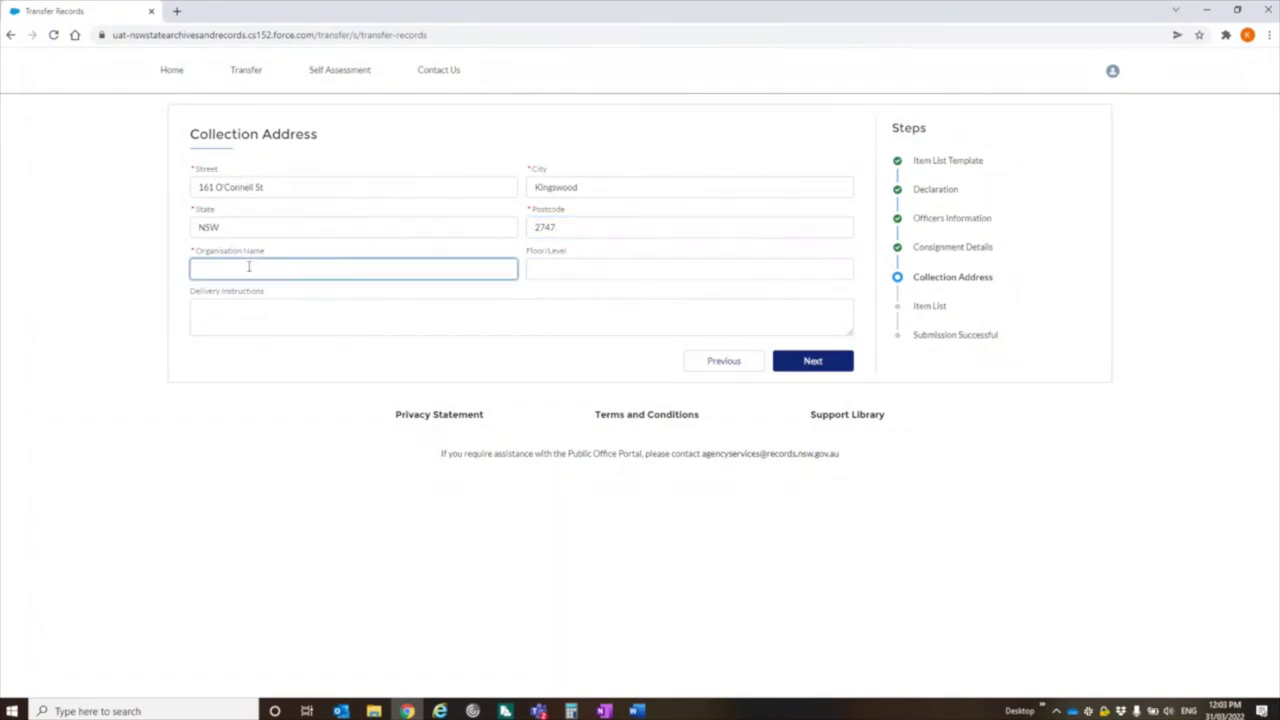
type("S")
type("NS")
key("BackSpace")
key("BackSpace")
type("ARA")
left_click(580, 270)
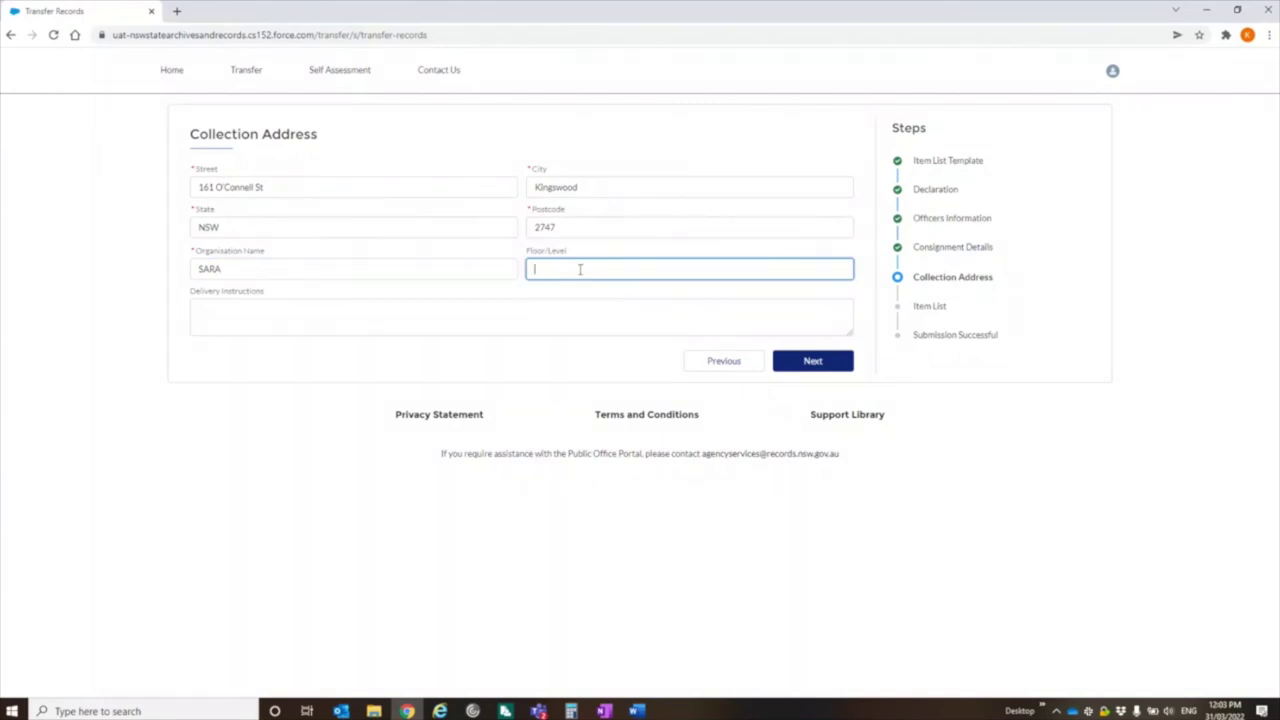
key("Tab")
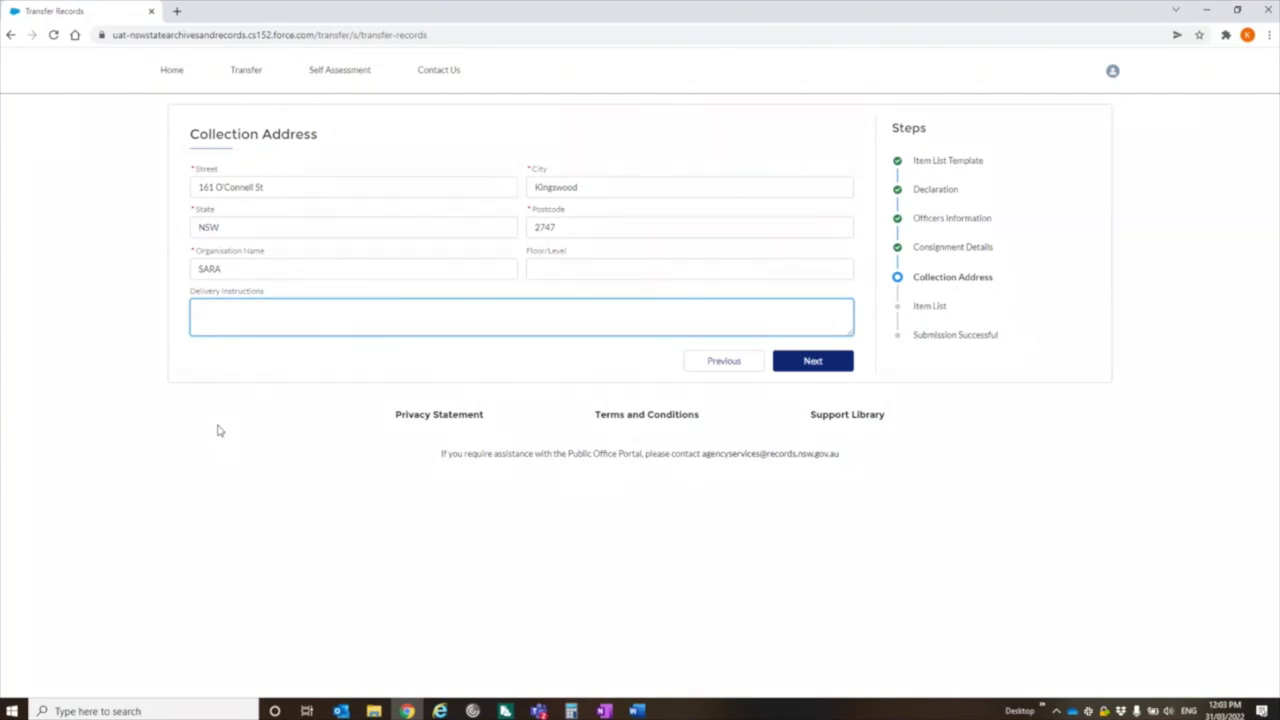
type("Please deliver to the workroom on")
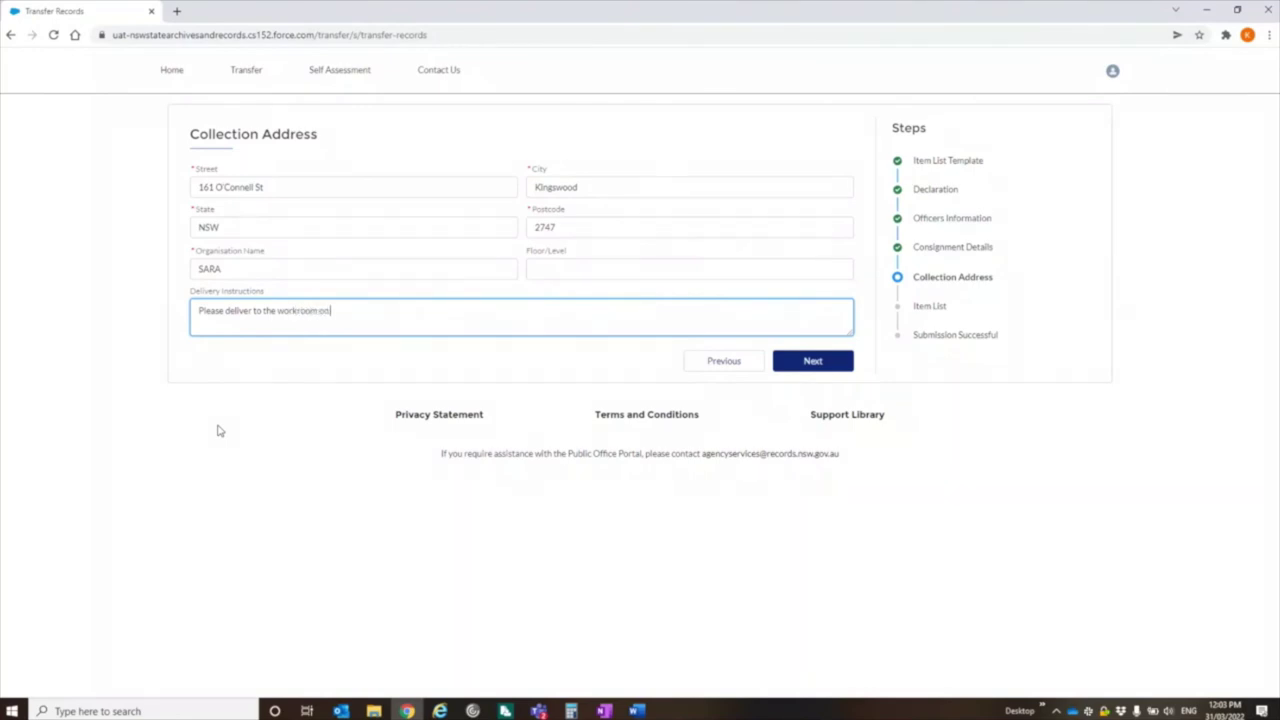
type(" Tuesdays only")
- Upload the TEMPLATE Physical Transfer file as the item list
left_click(843, 364)
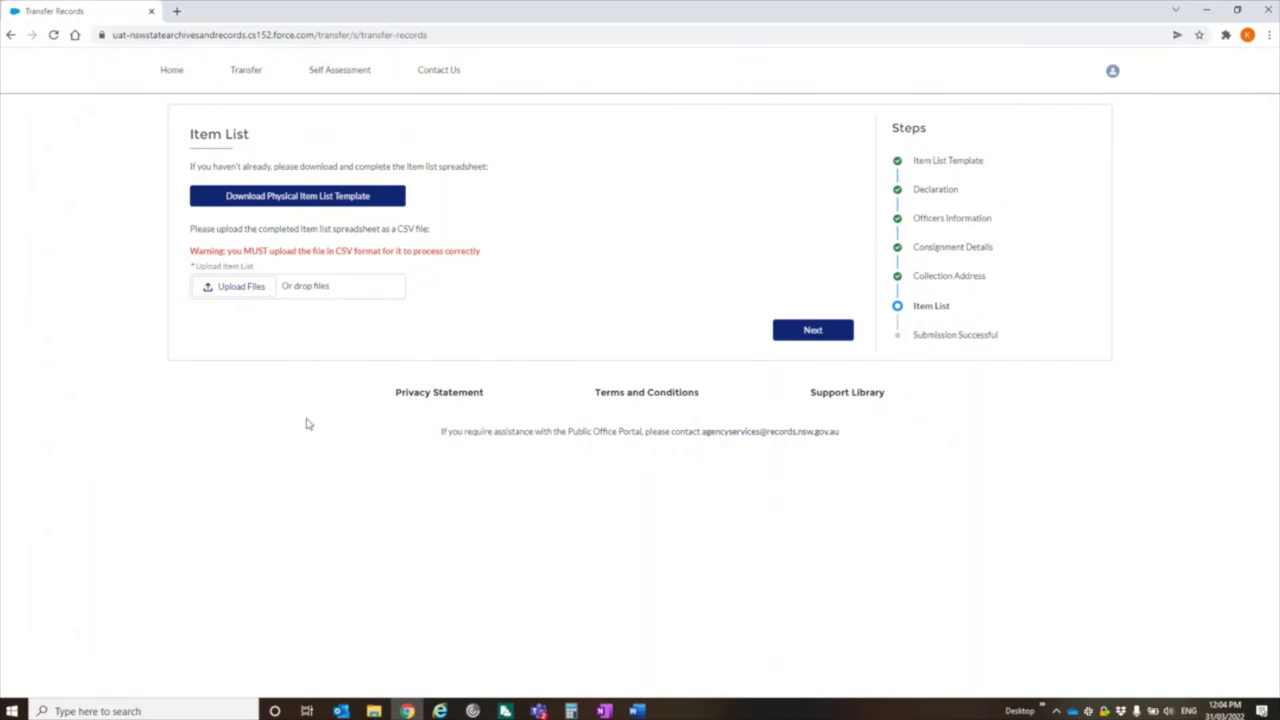
left_click(246, 286)
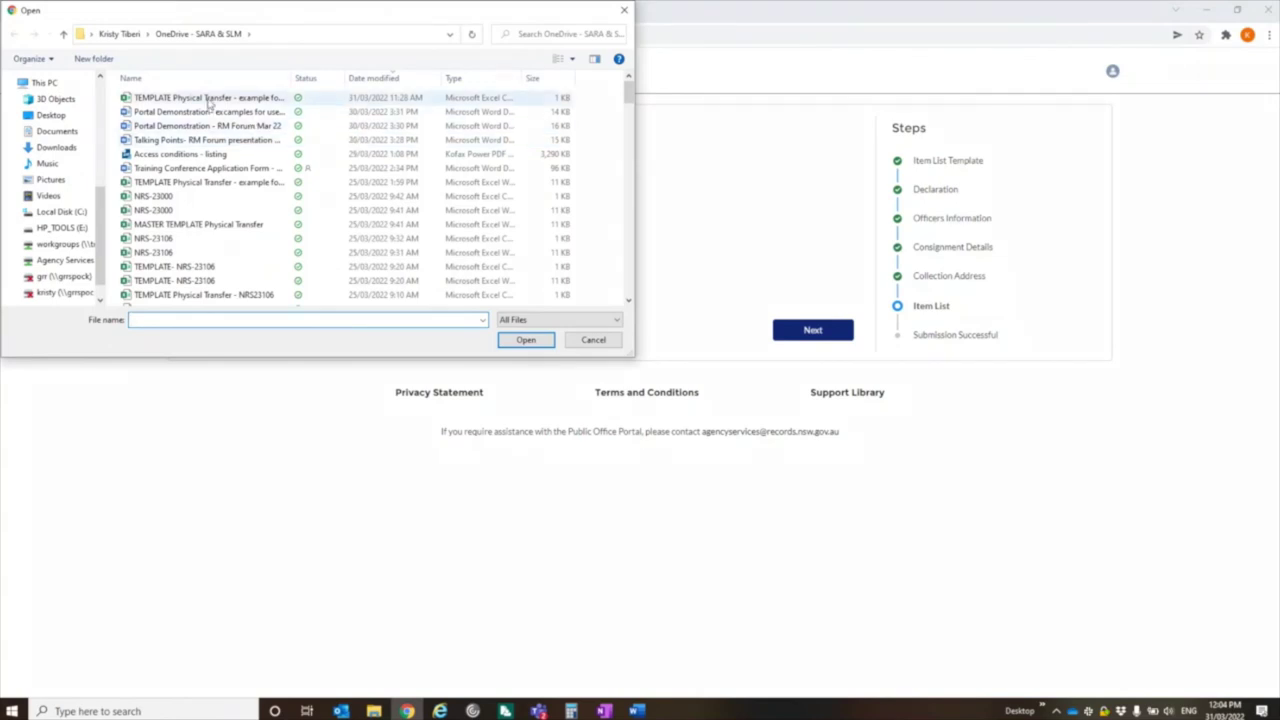
double_click(208, 98)
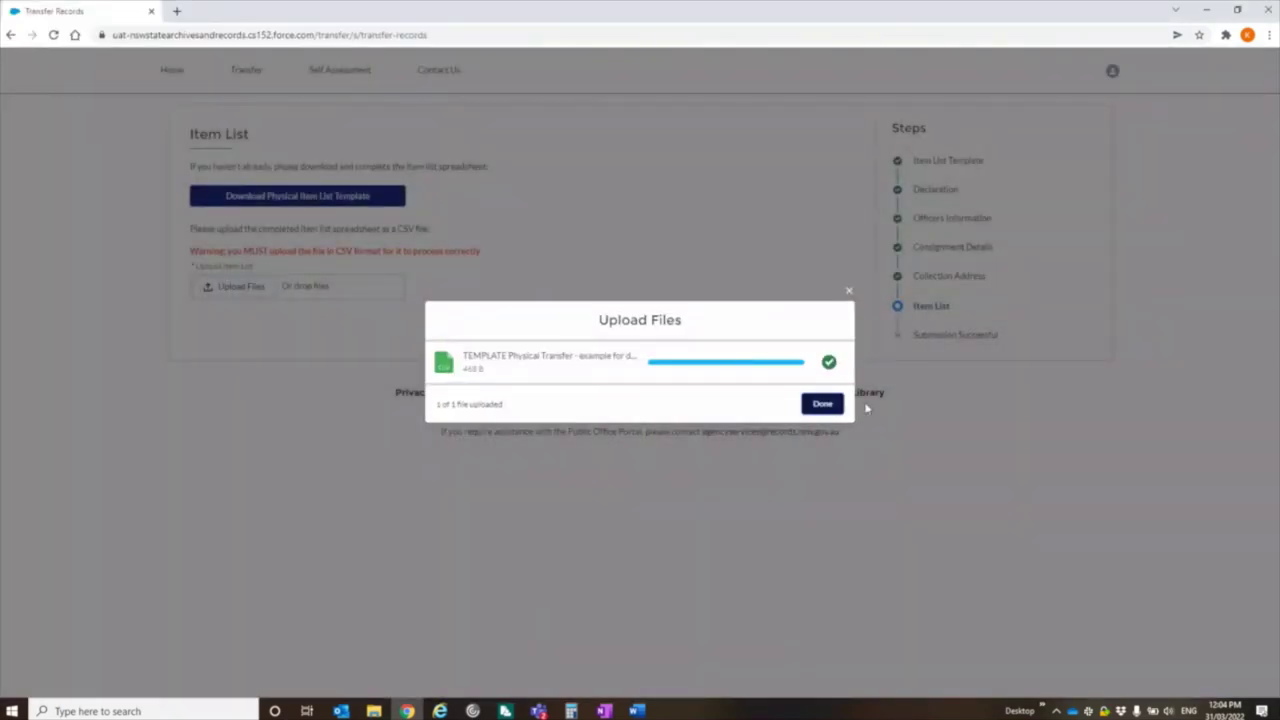
left_click(822, 405)
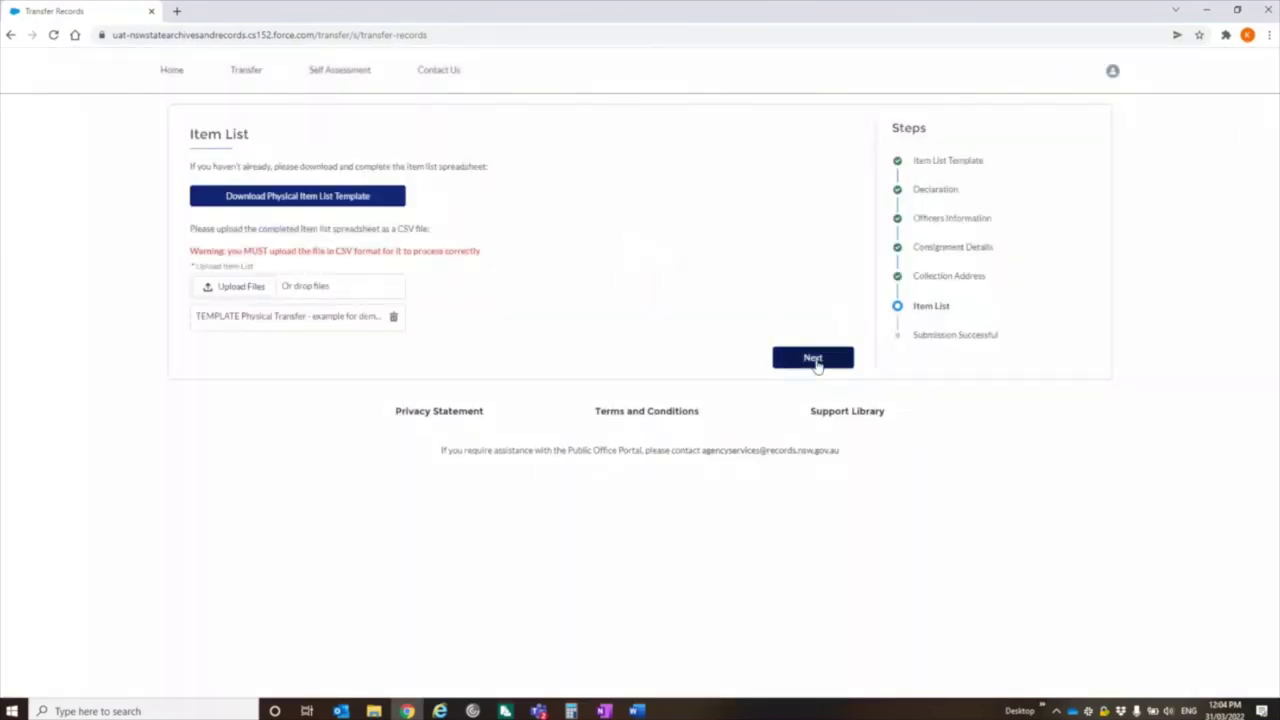
- Submit the transfer, then view all portal cases sorted by Case Number, newest first
left_click(813, 362)
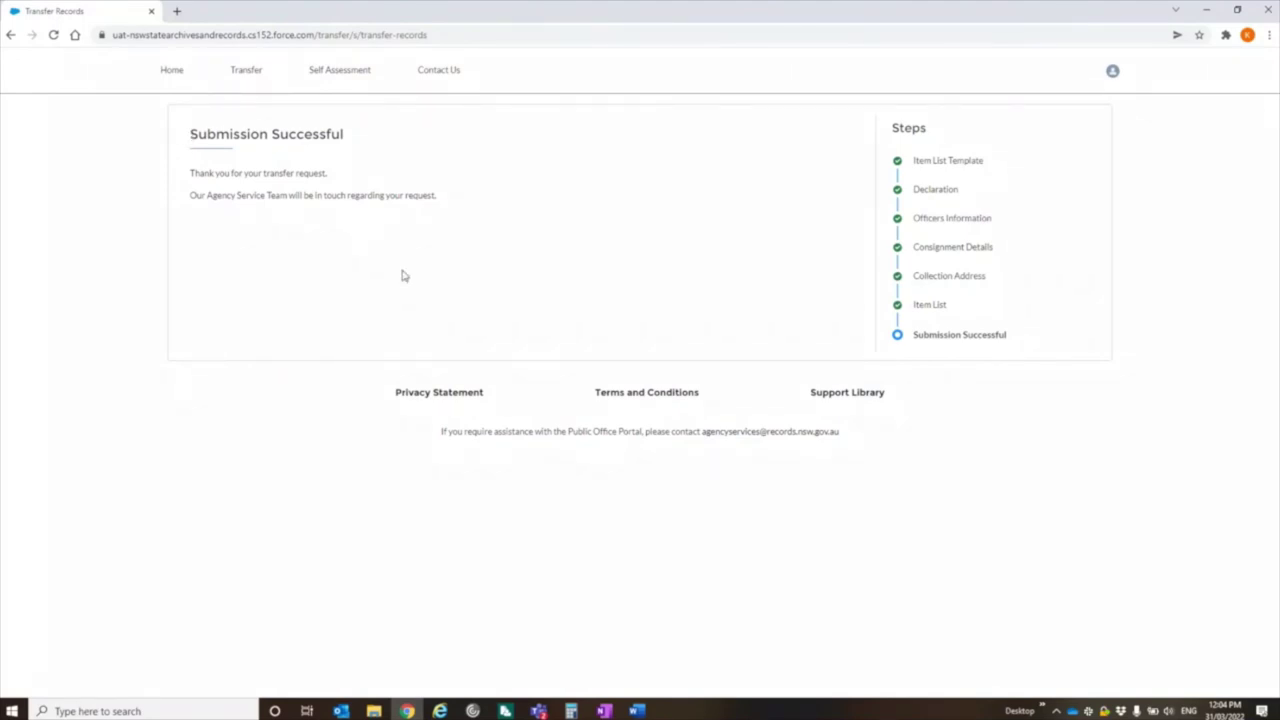
left_click(174, 82)
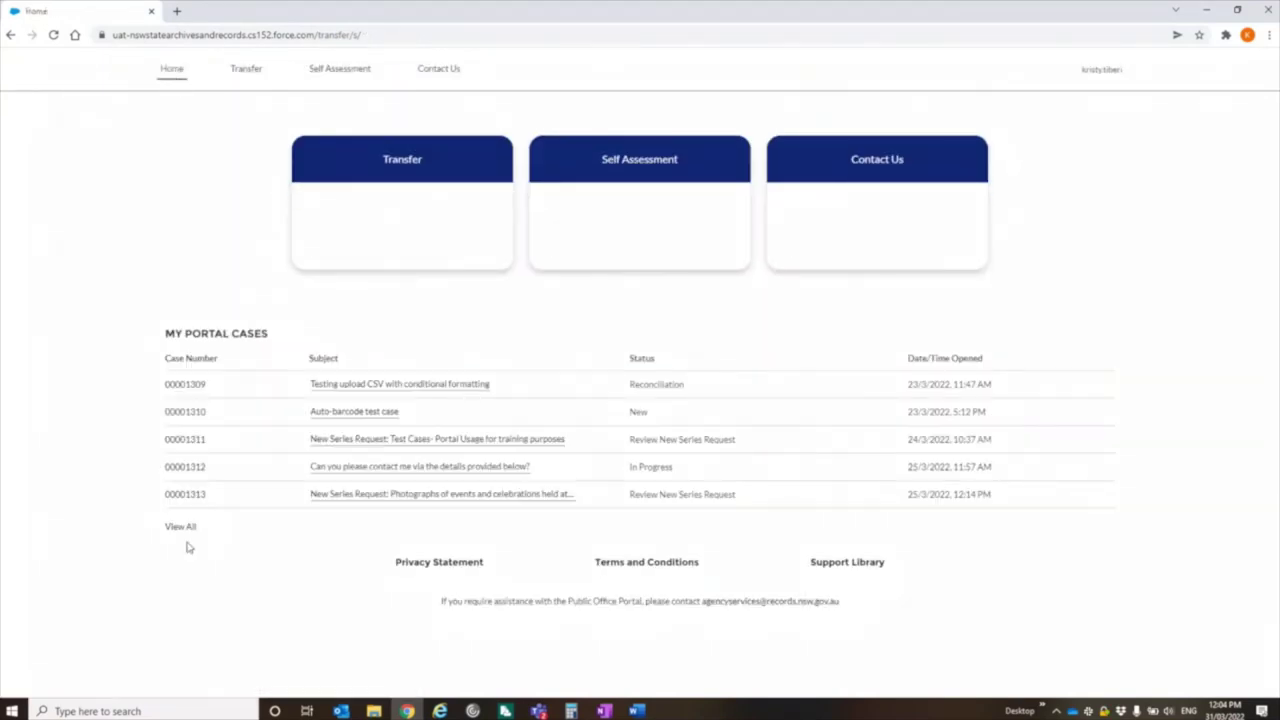
left_click(182, 526)
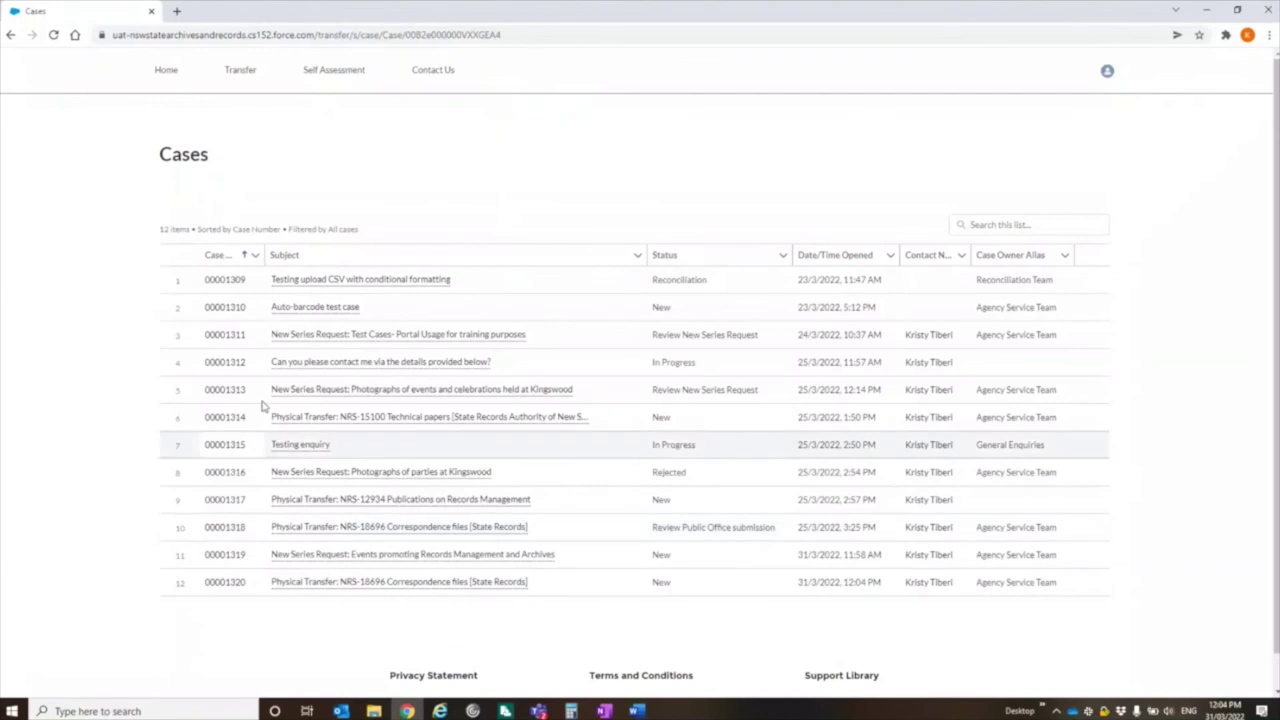
left_click(222, 255)
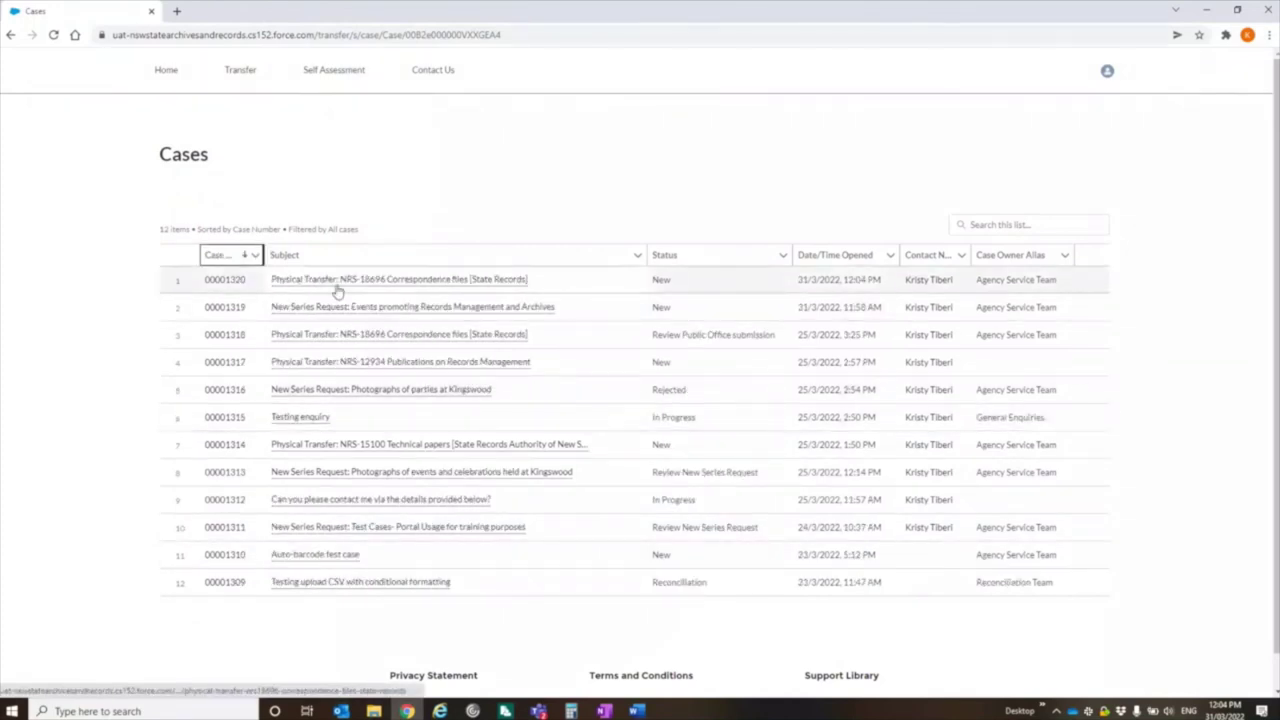
mouse_move(325, 290)
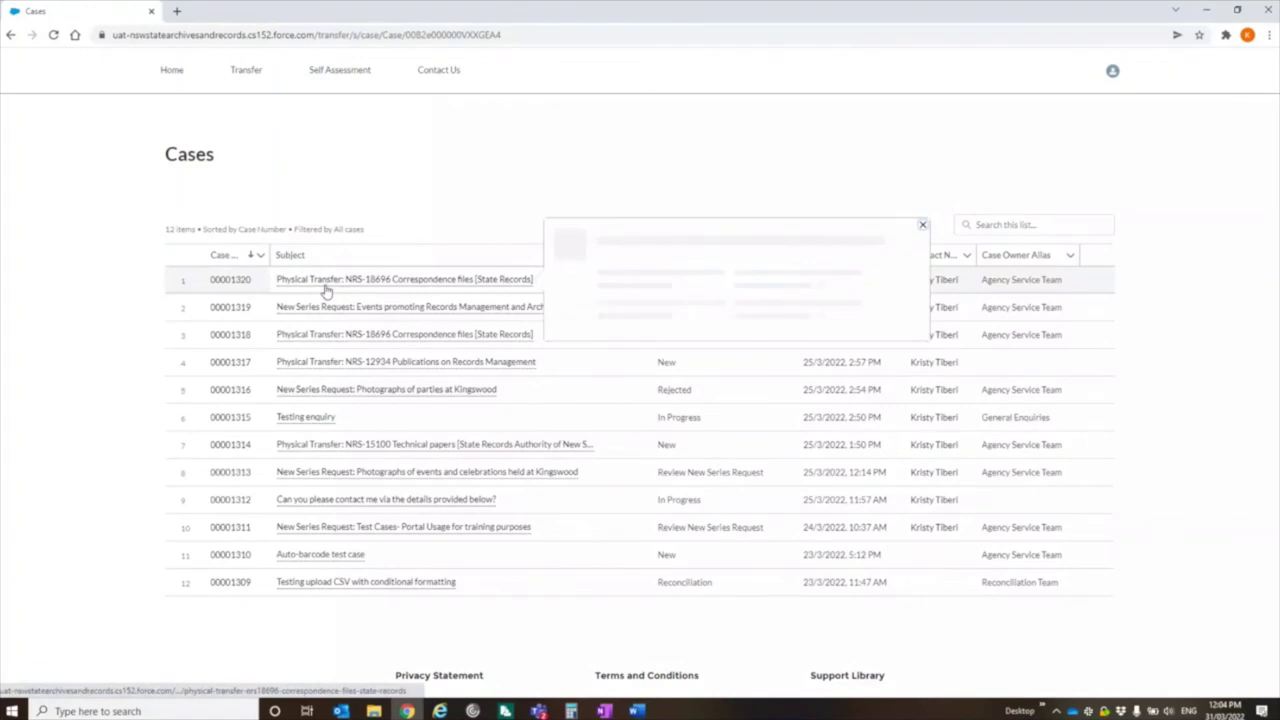
mouse_move(480, 308)
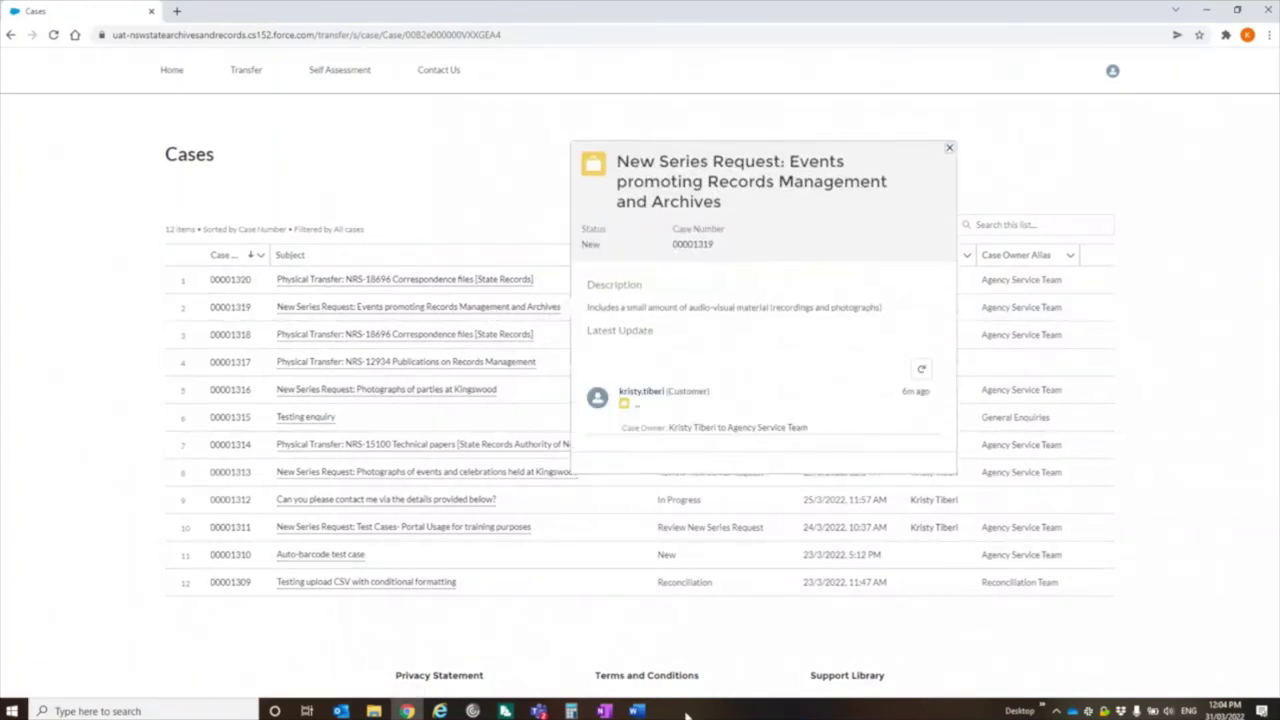